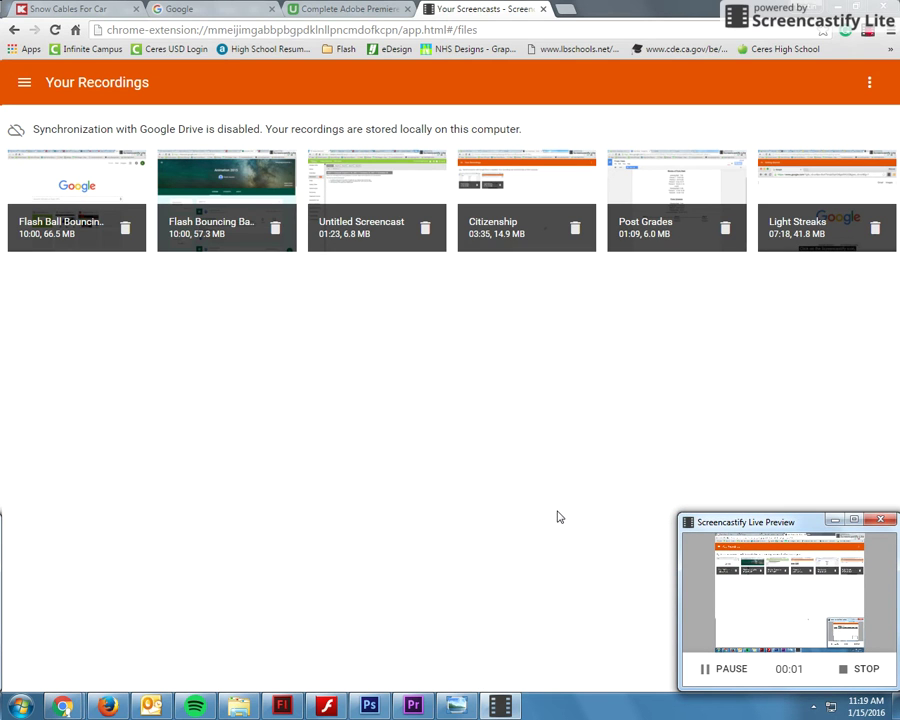
left_click(243, 708)
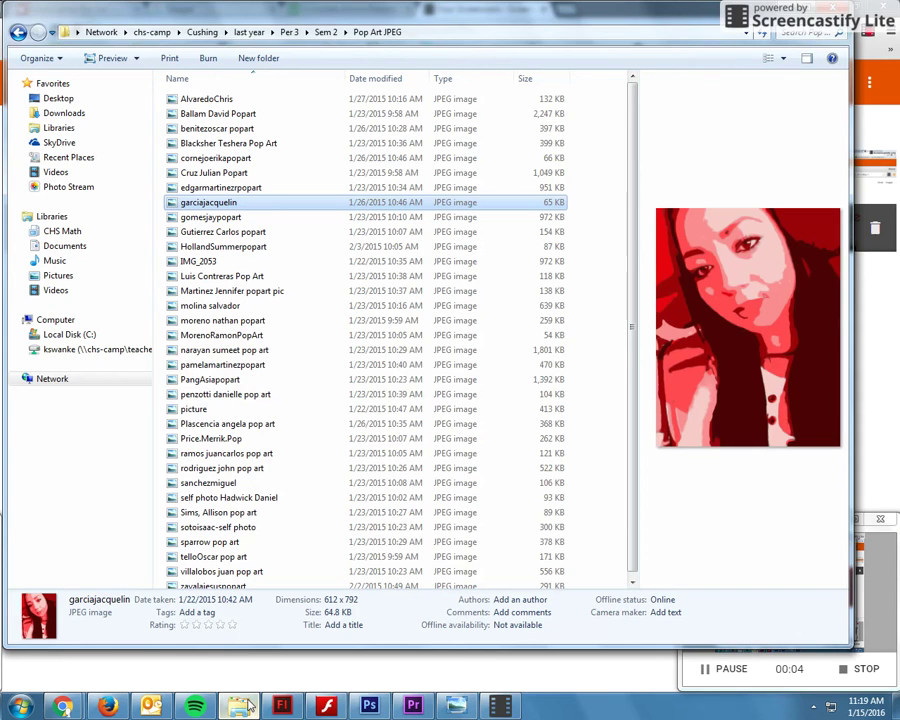
double_click(190, 204)
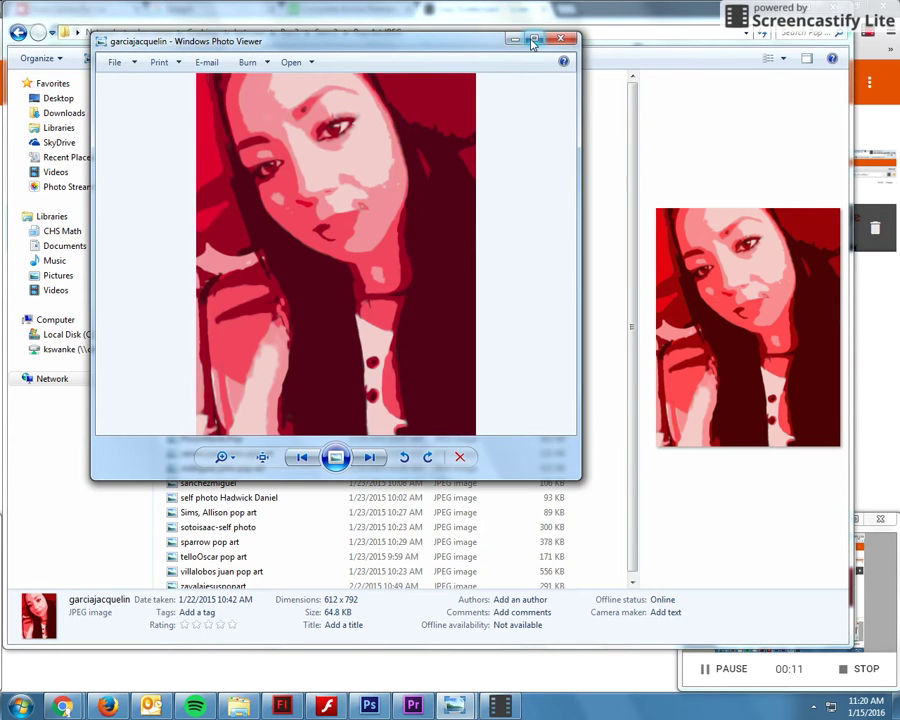
Maximize Photo Viewer, dismiss the Outlook mail notification, and zoom into the red posterized portrait.
left_click(533, 39)
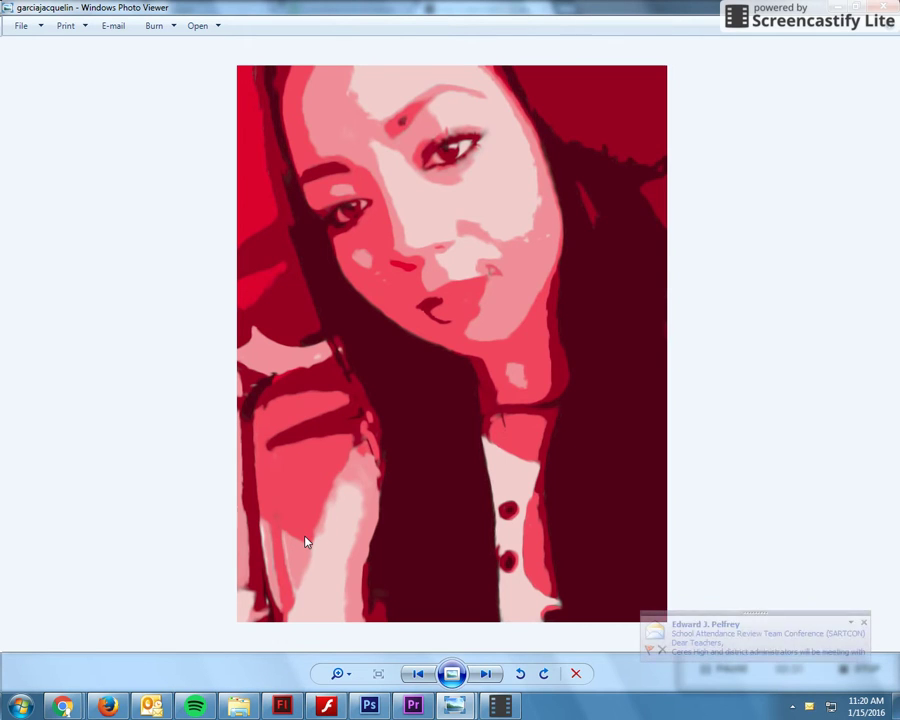
left_click(864, 623)
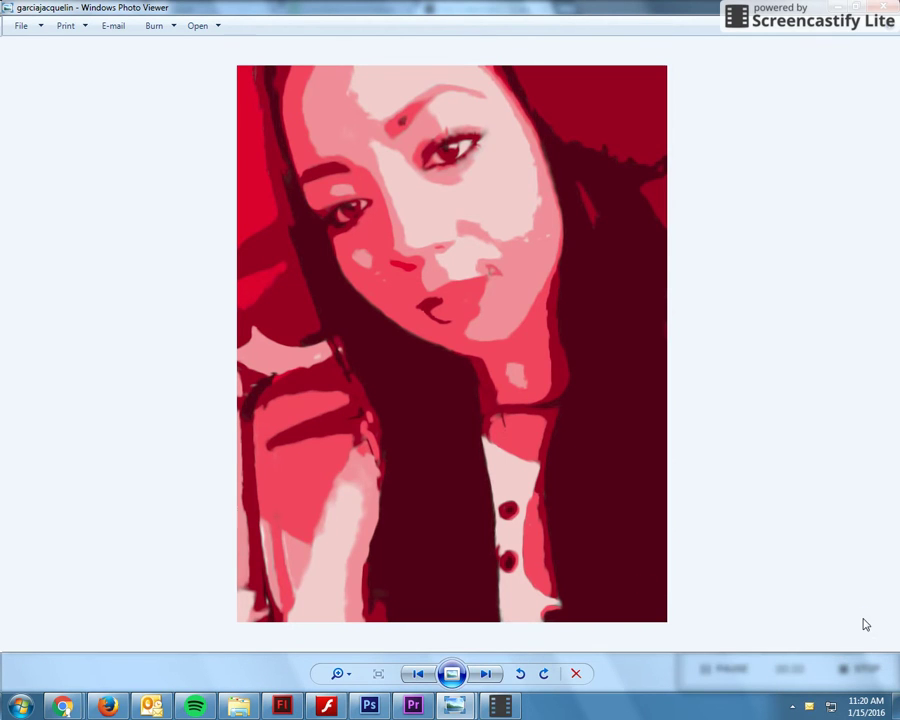
scroll(488, 488, "up", 3)
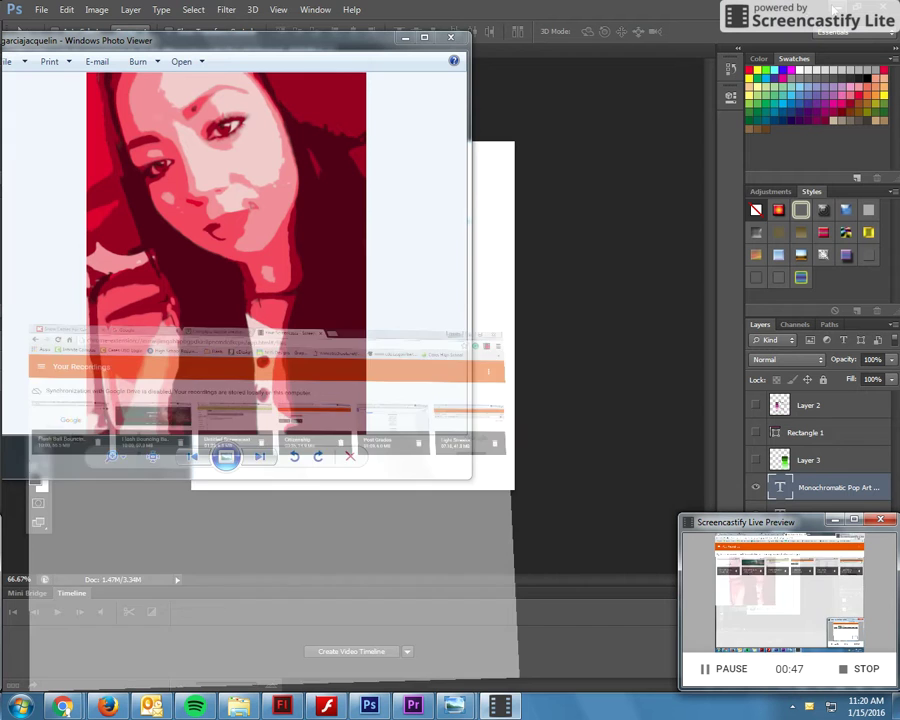
Bring the Monochromatic Pop Art Portrait objectives document forward and zoom it to 100%.
left_click(405, 37)
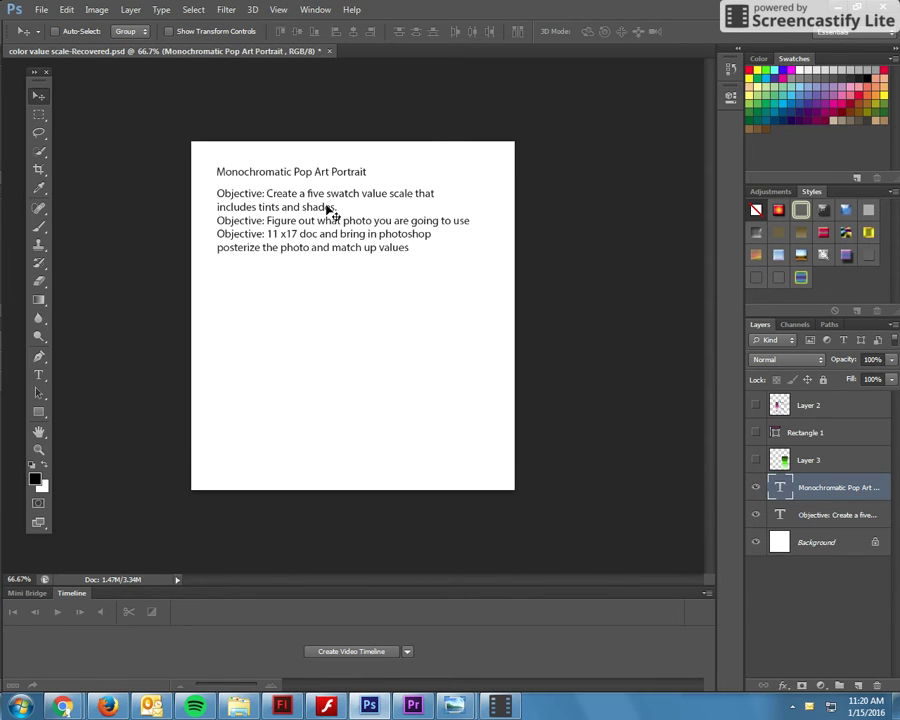
left_click(38, 449)
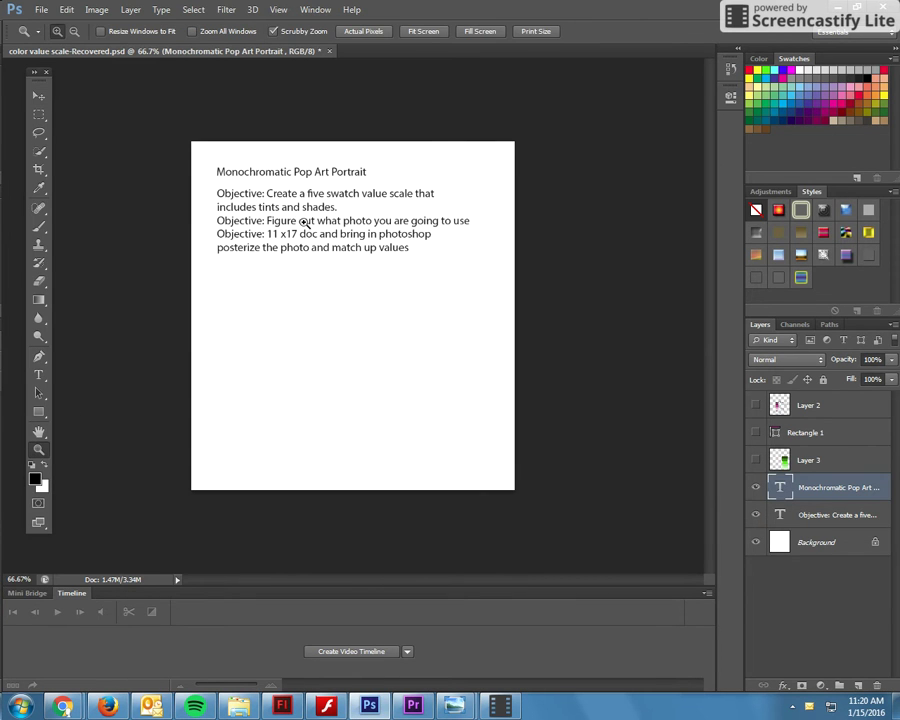
left_click(305, 222)
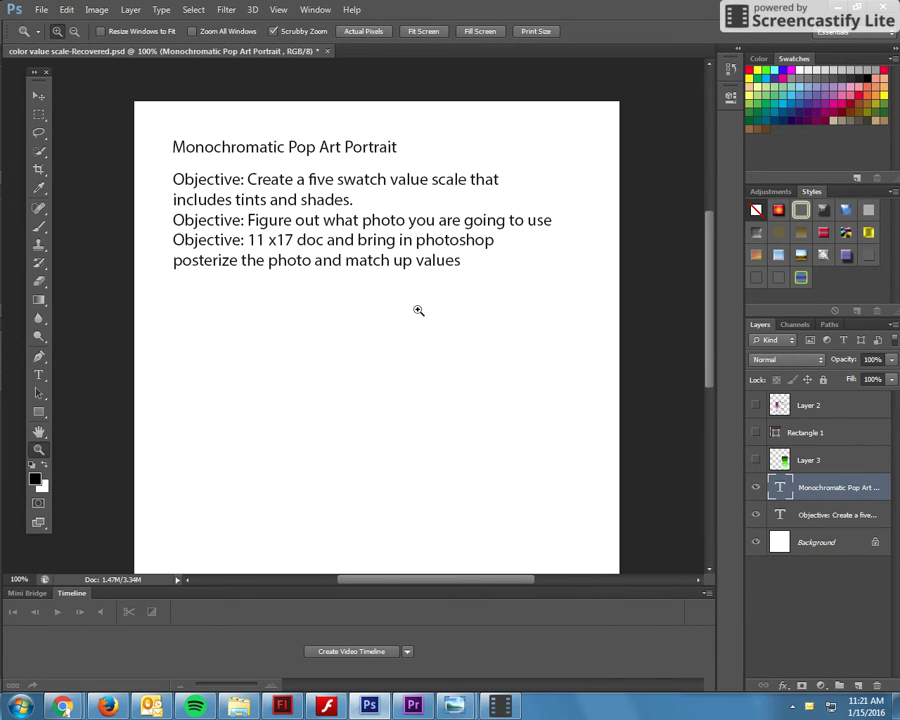
scroll(316, 306, "down", 1)
scroll(316, 306, "down", 3)
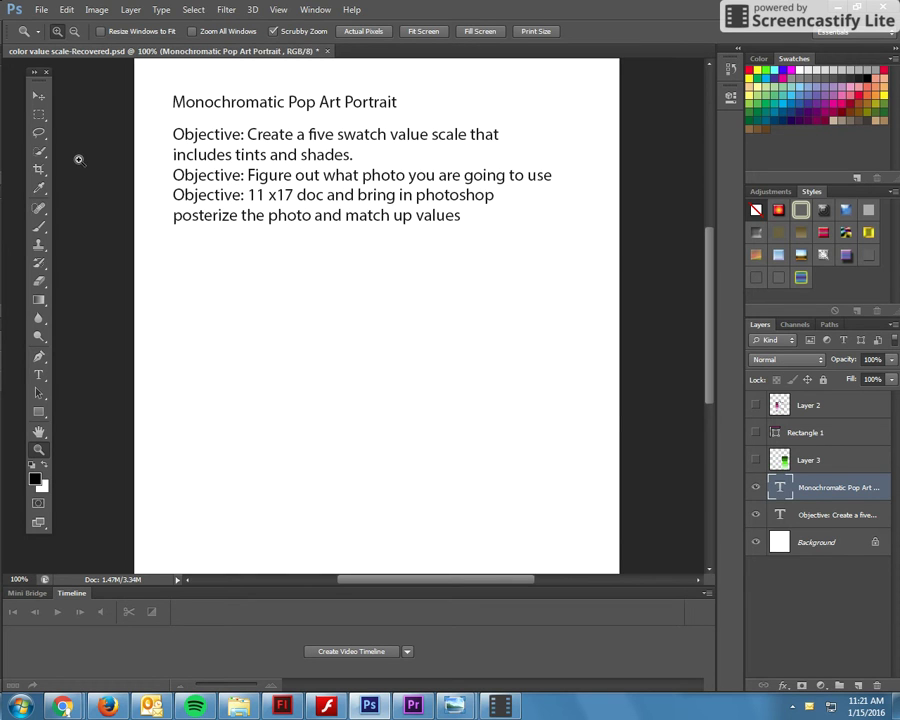
left_click(40, 115)
Select a rectangle below the objectives text and set the foreground colour to bright green.
left_click_drag(333, 341, 450, 377)
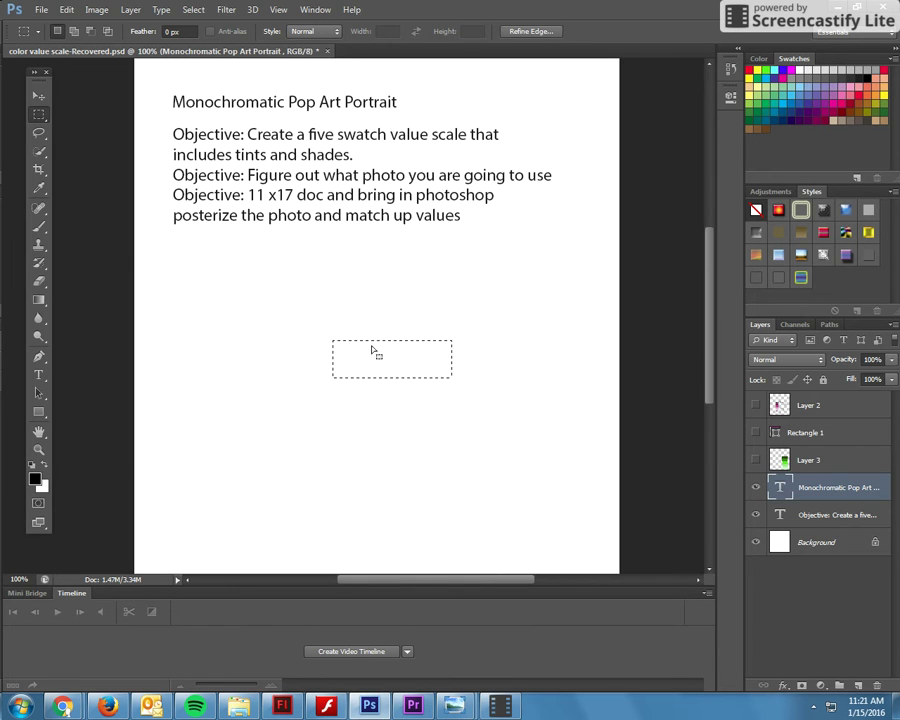
left_click(35, 481)
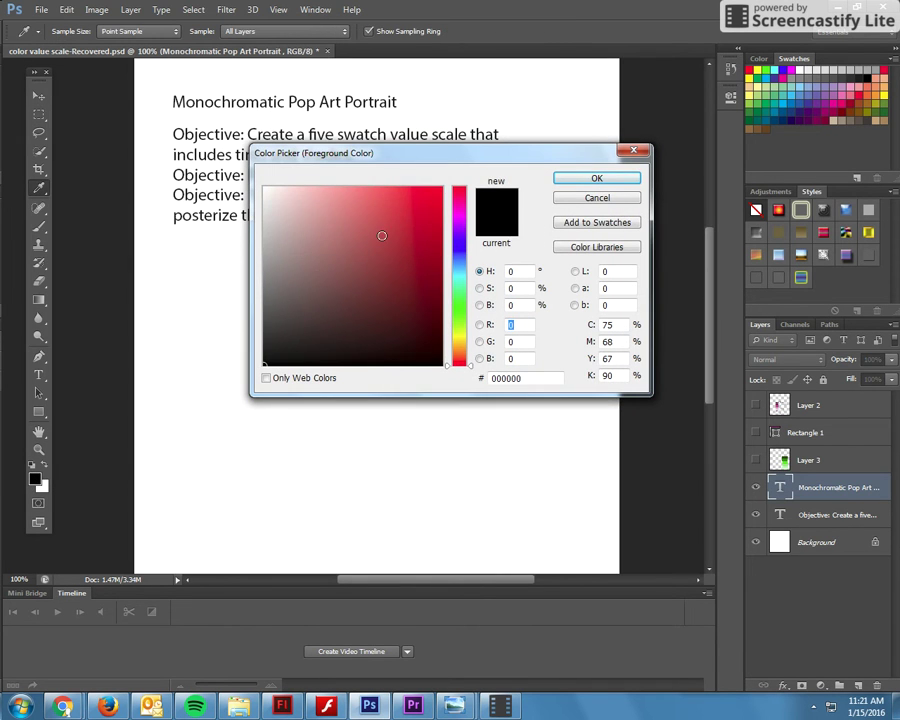
left_click_drag(455, 312, 456, 298)
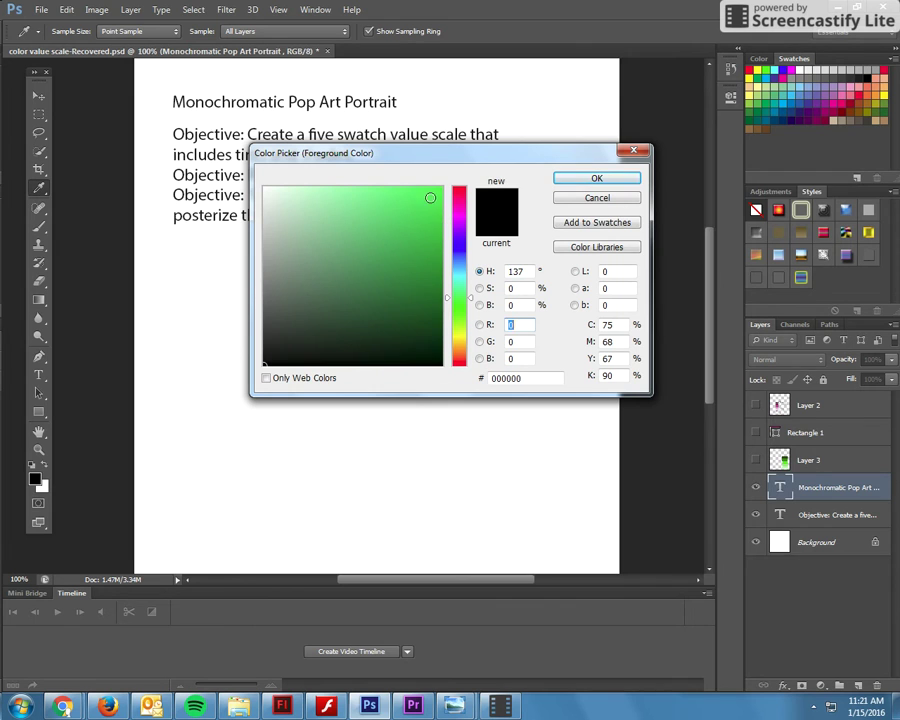
left_click_drag(430, 197, 423, 208)
left_click(578, 177)
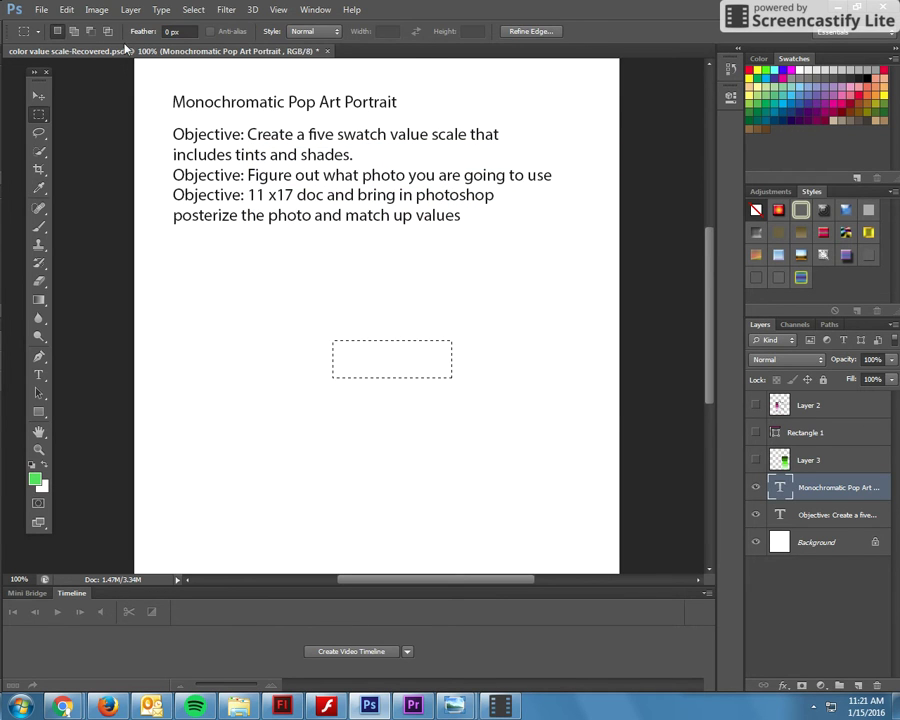
Fill the selection with the bright green foreground colour on a new Layer 4.
left_click(66, 9)
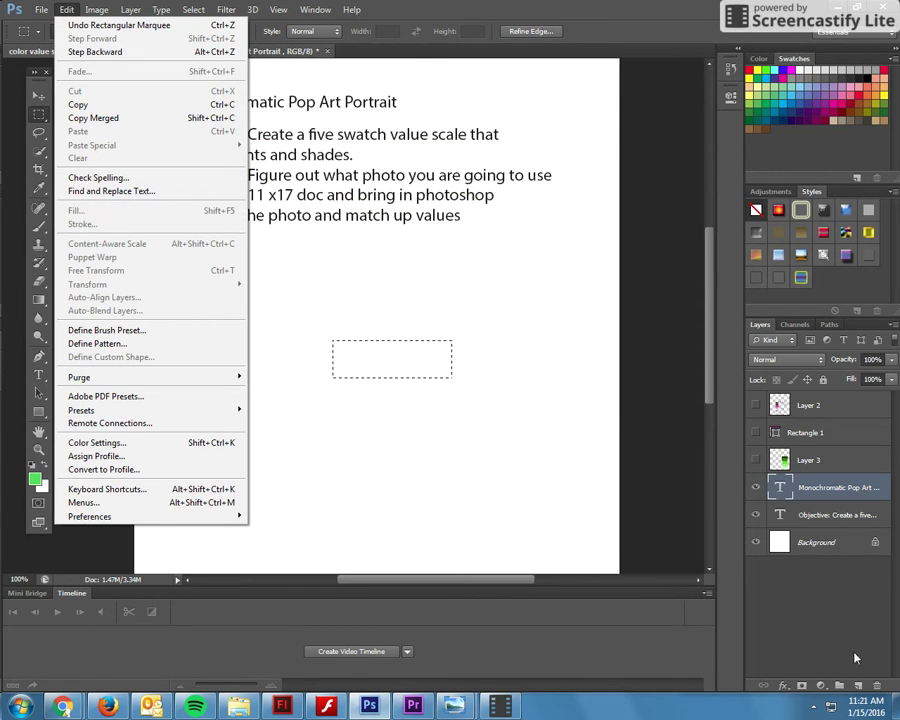
left_click(858, 686)
left_click(66, 9)
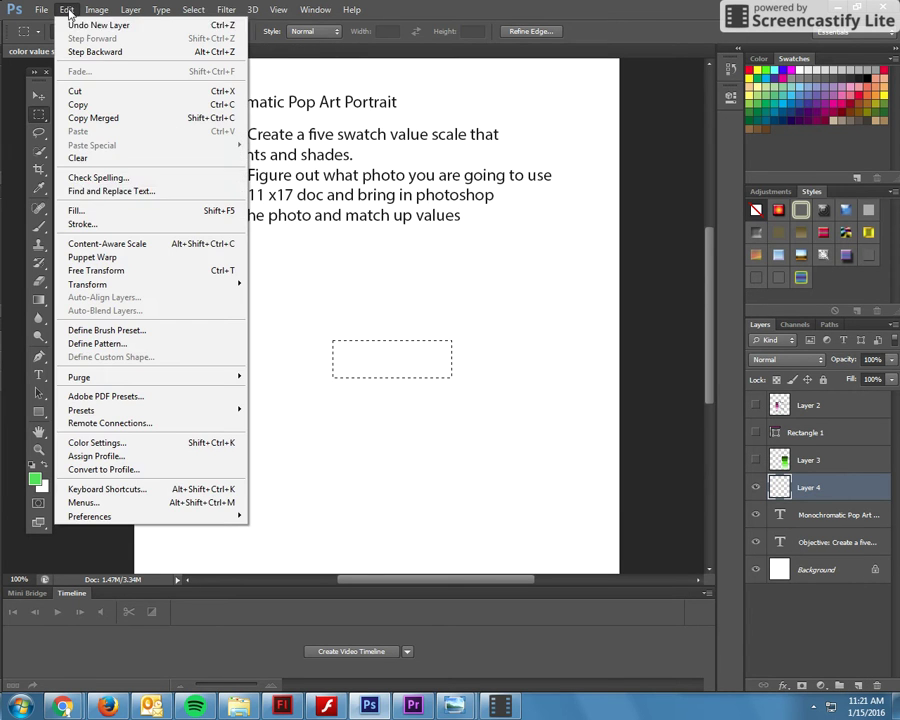
left_click(76, 210)
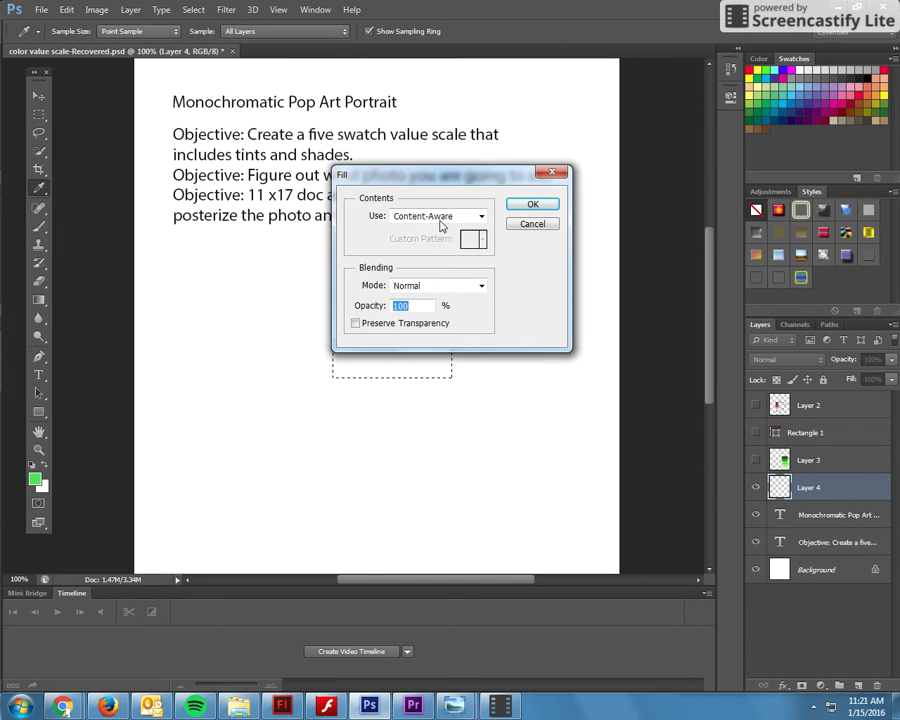
left_click(440, 216)
left_click(440, 227)
left_click(532, 204)
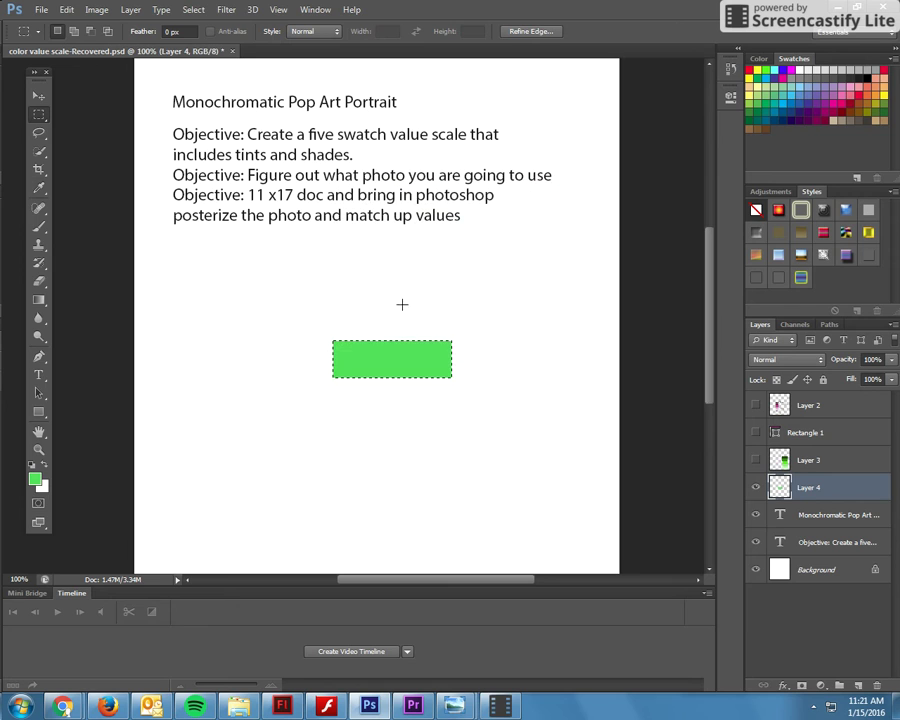
Fill a rectangle just above the bright swatch with a darker medium green.
left_click_drag(333, 312, 451, 340)
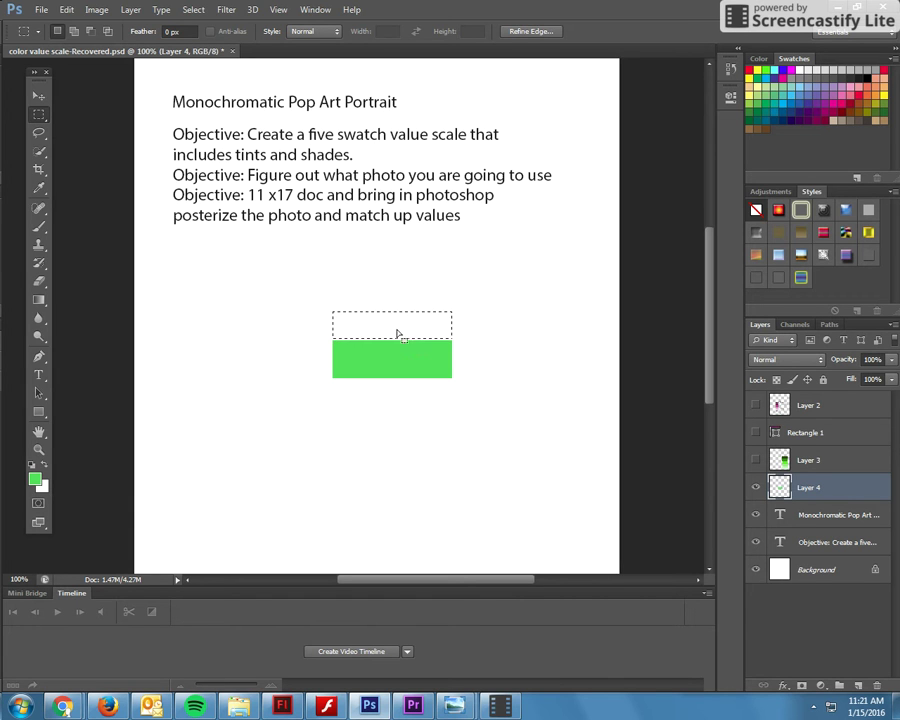
left_click(36, 479)
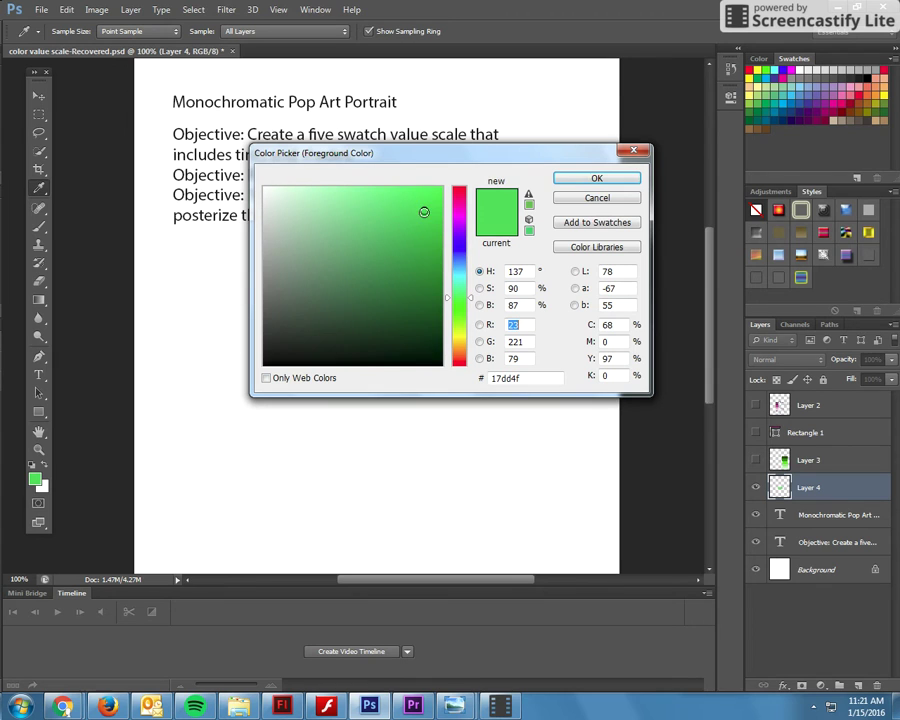
left_click(431, 273)
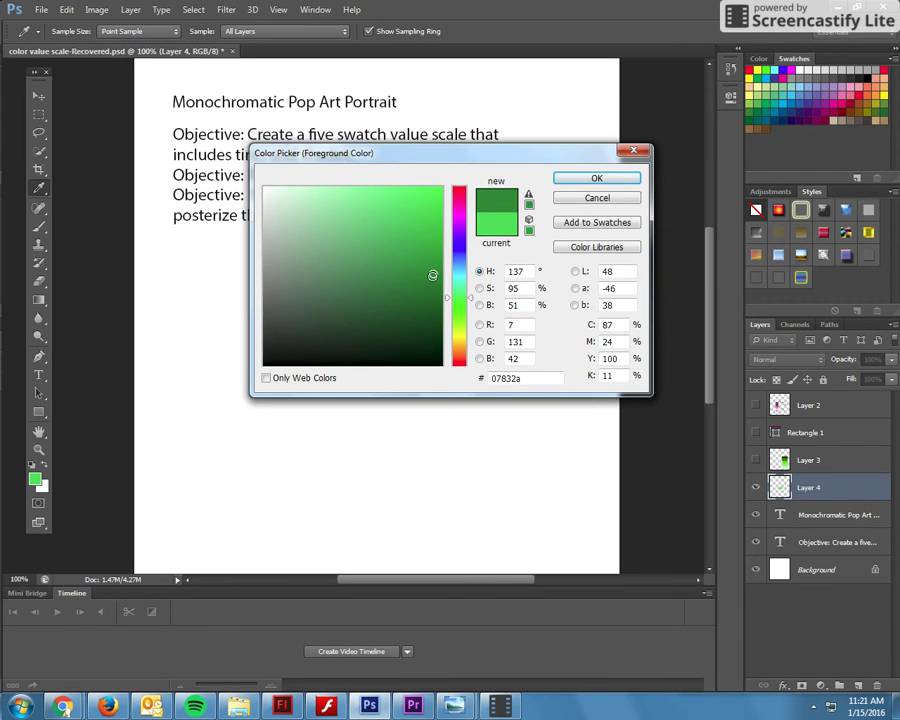
left_click(576, 180)
left_click(66, 10)
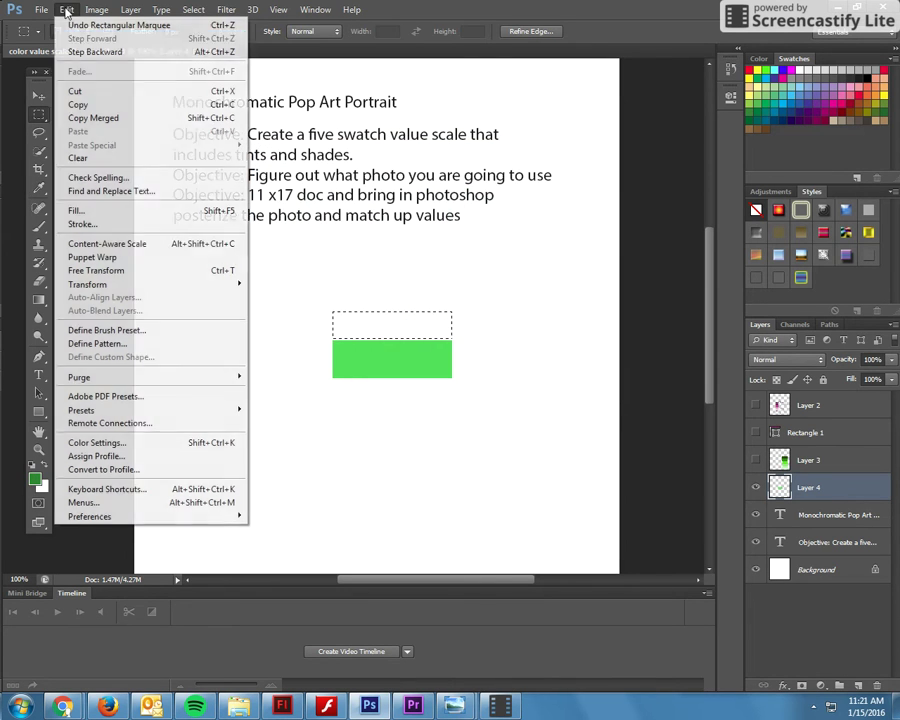
left_click(80, 210)
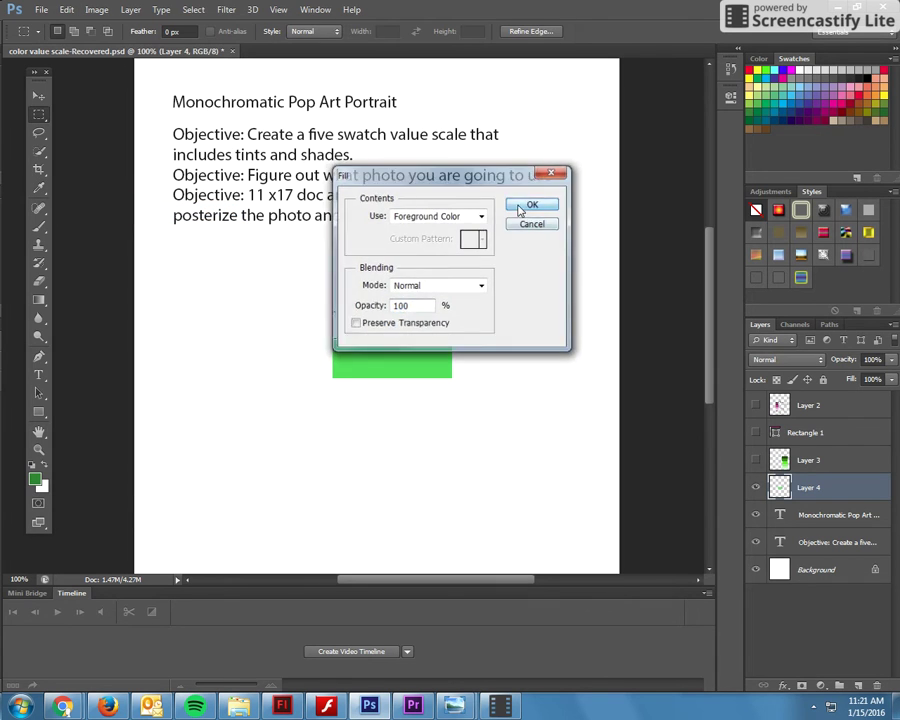
left_click(531, 205)
left_click(335, 293)
Fill a rectangle above the medium swatch with a near-black dark green, then deselect.
left_click_drag(333, 283, 451, 305)
left_click(41, 481)
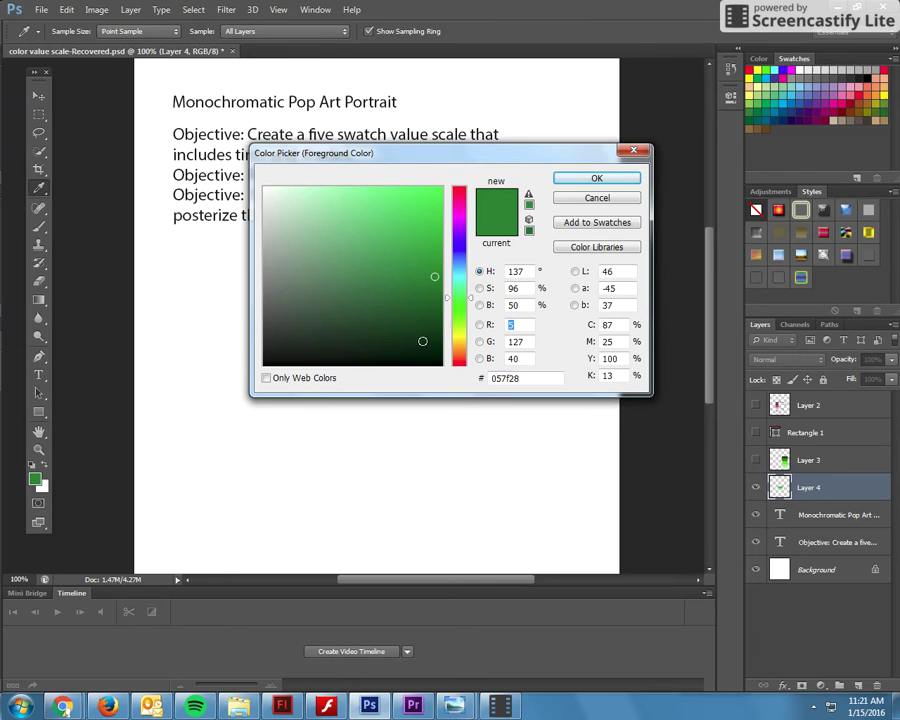
left_click(434, 333)
left_click(436, 335)
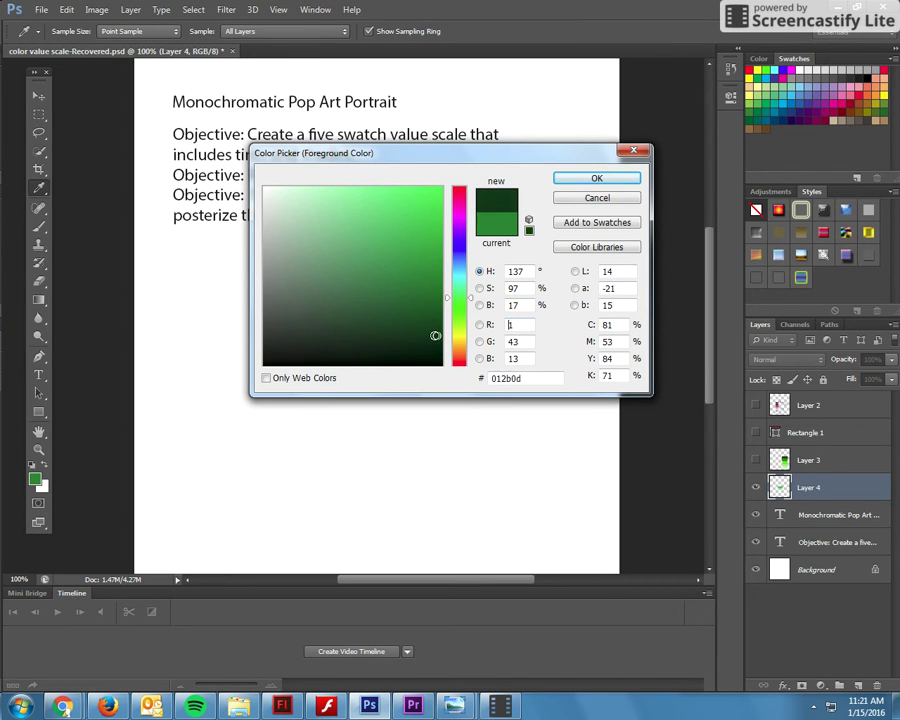
left_click(588, 177)
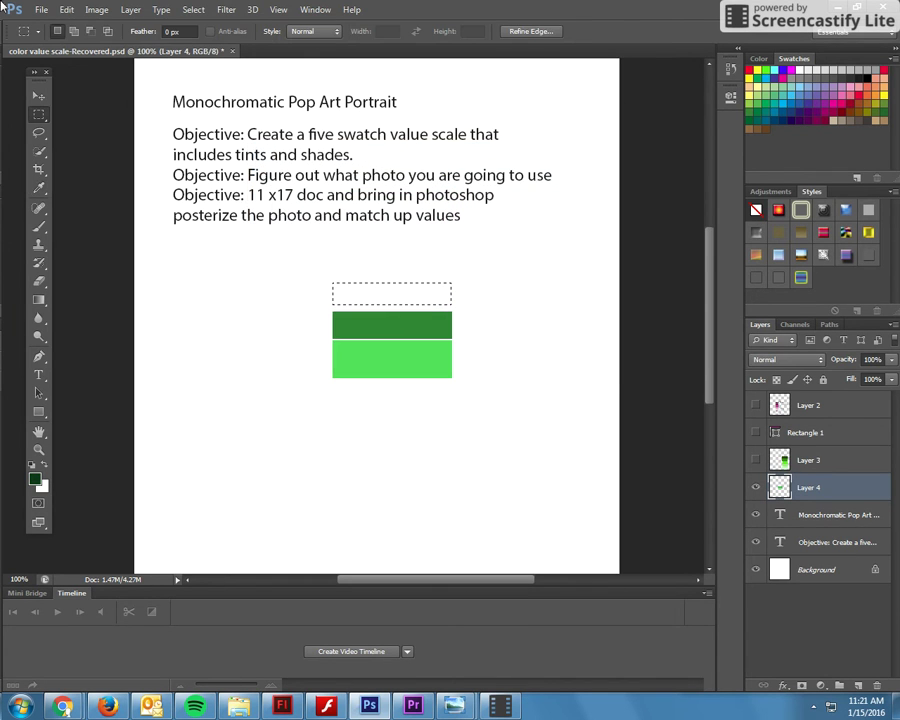
left_click(66, 10)
left_click(76, 210)
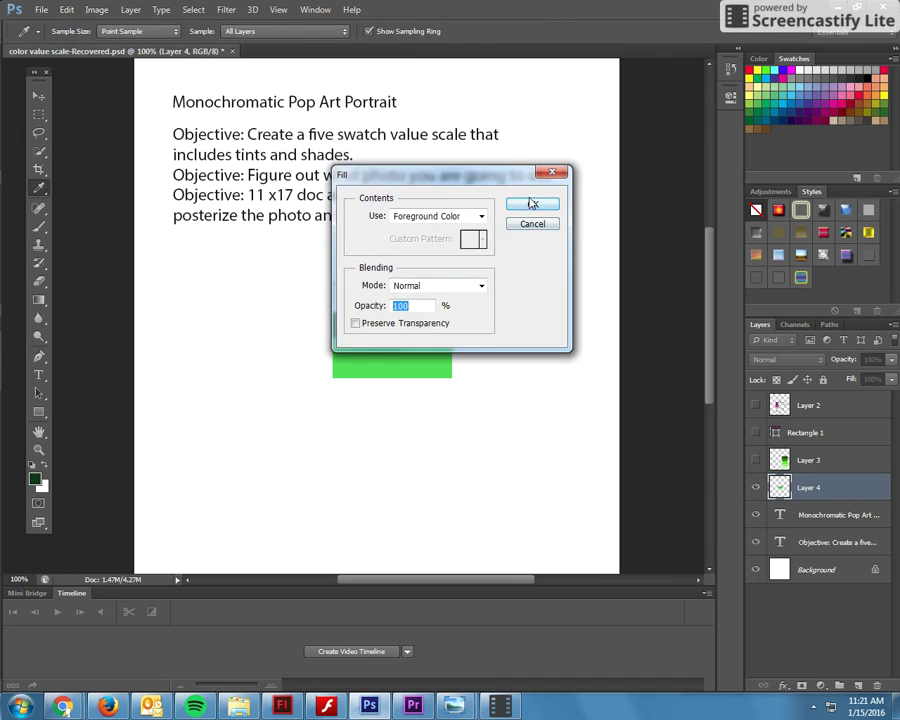
left_click(525, 203)
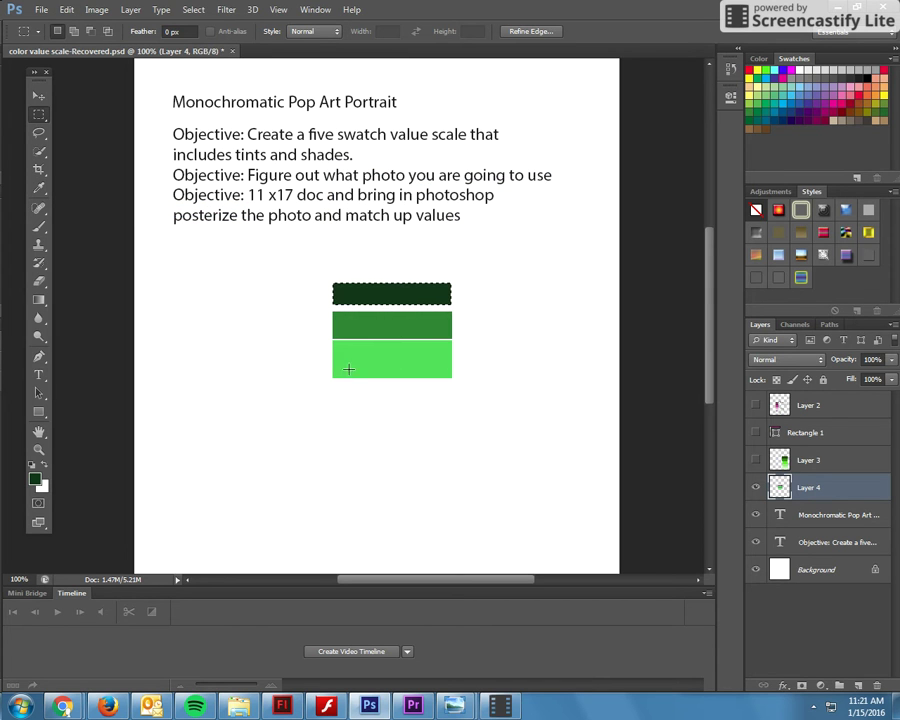
left_click(333, 389)
Sample the bright green and fill a rectangle below it with a paler tint.
left_click_drag(334, 386, 449, 415)
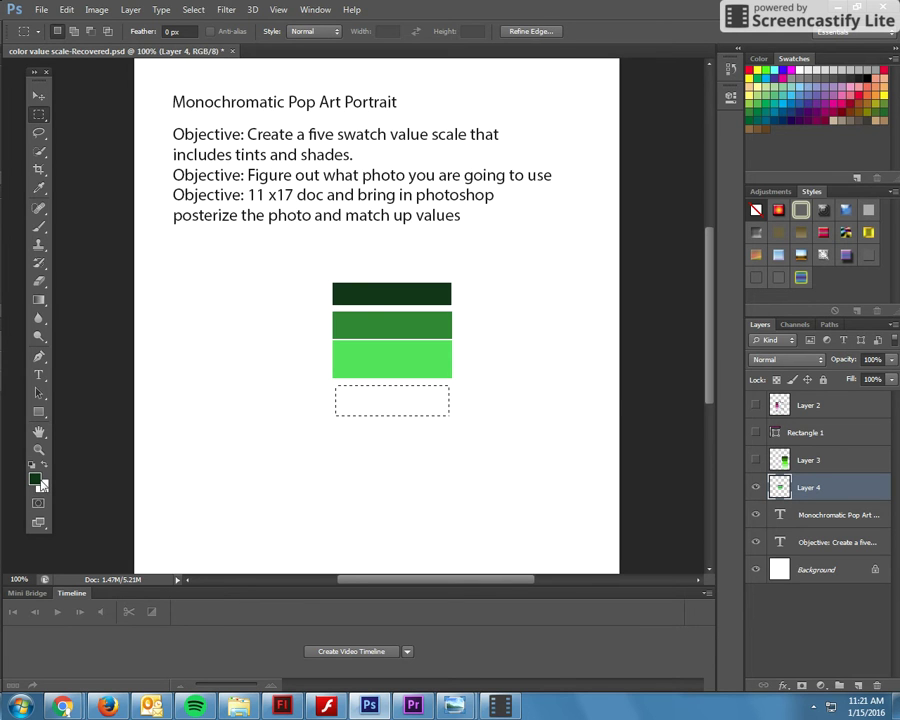
left_click(41, 483)
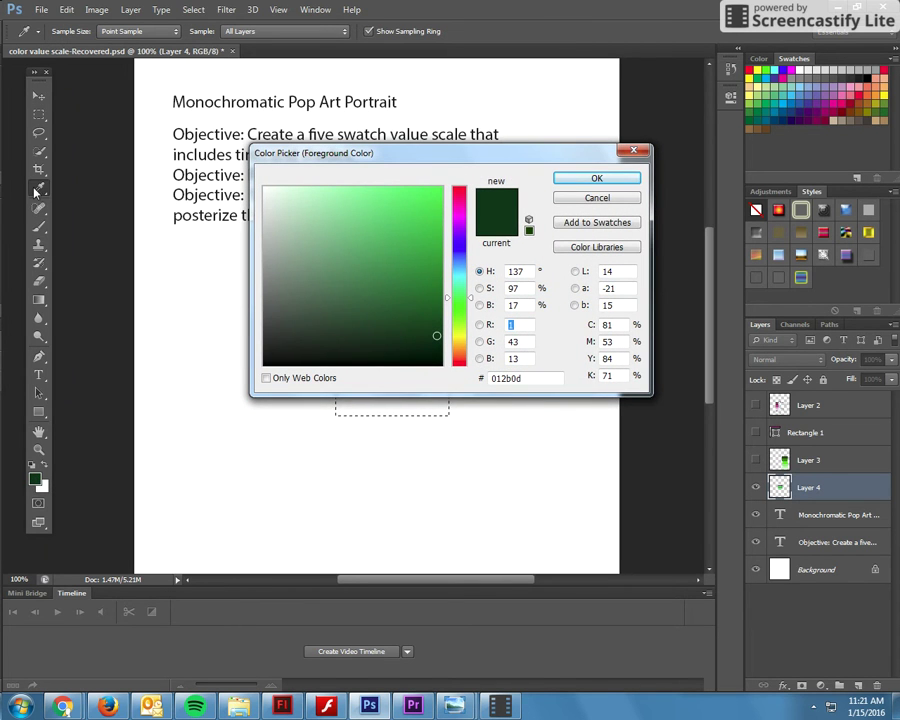
left_click(580, 200)
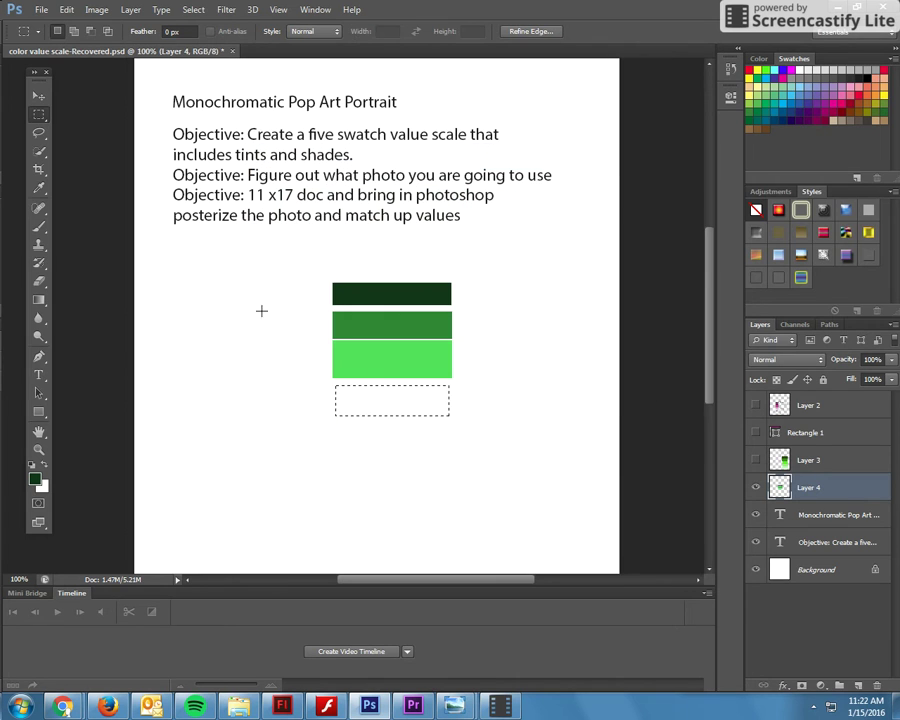
left_click(39, 190)
left_click(383, 359)
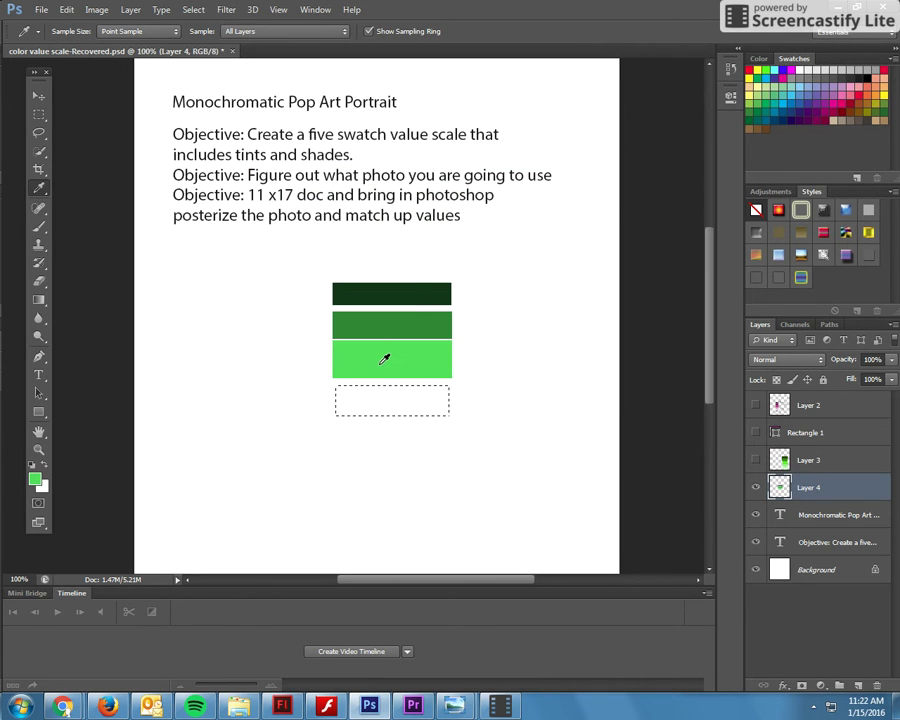
left_click(34, 480)
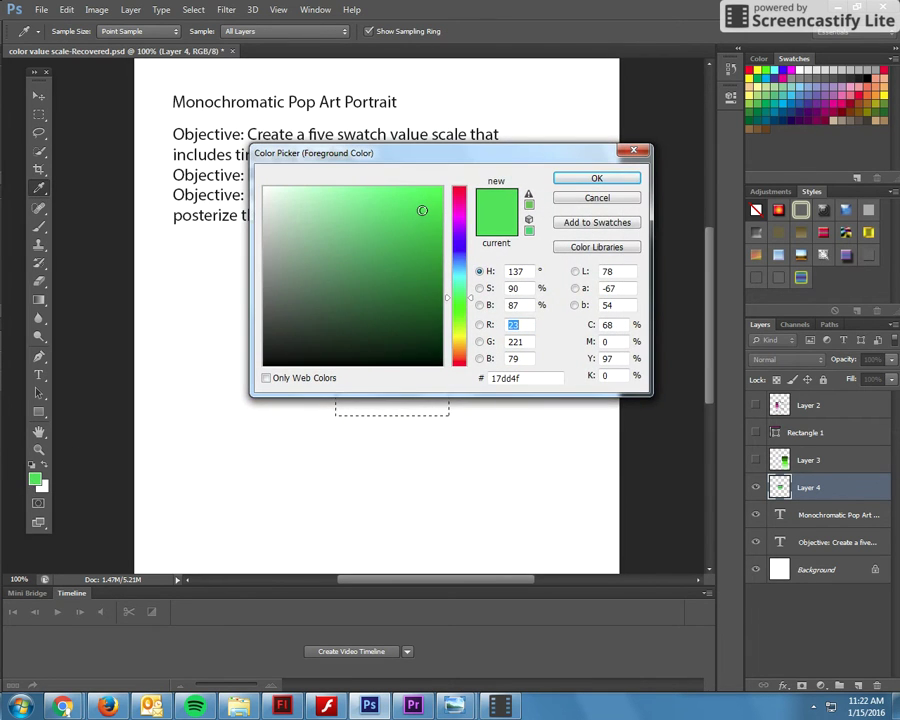
left_click(343, 205)
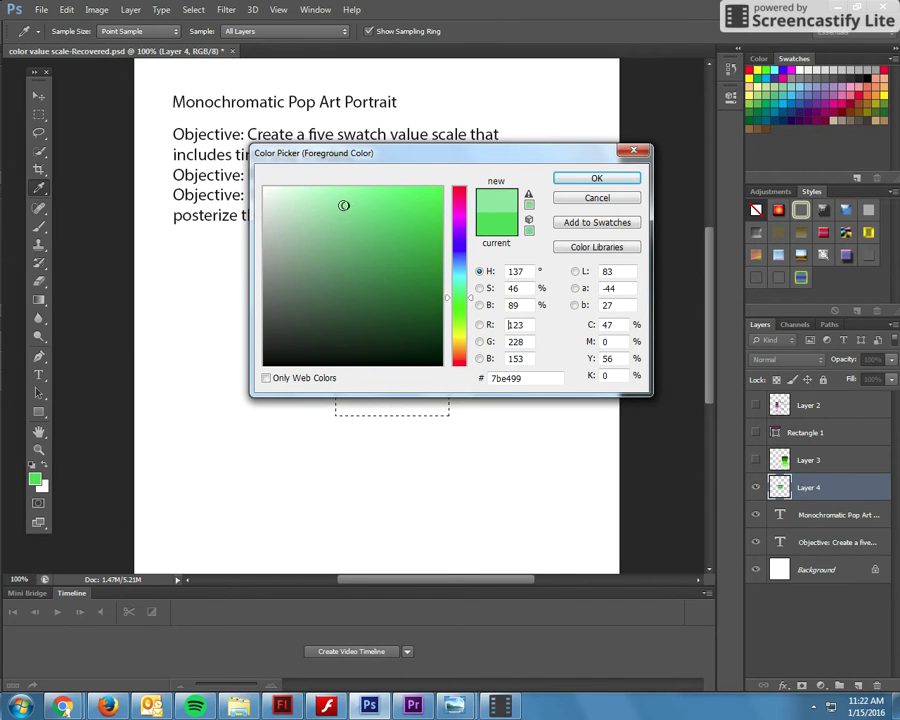
left_click(336, 202)
left_click(596, 179)
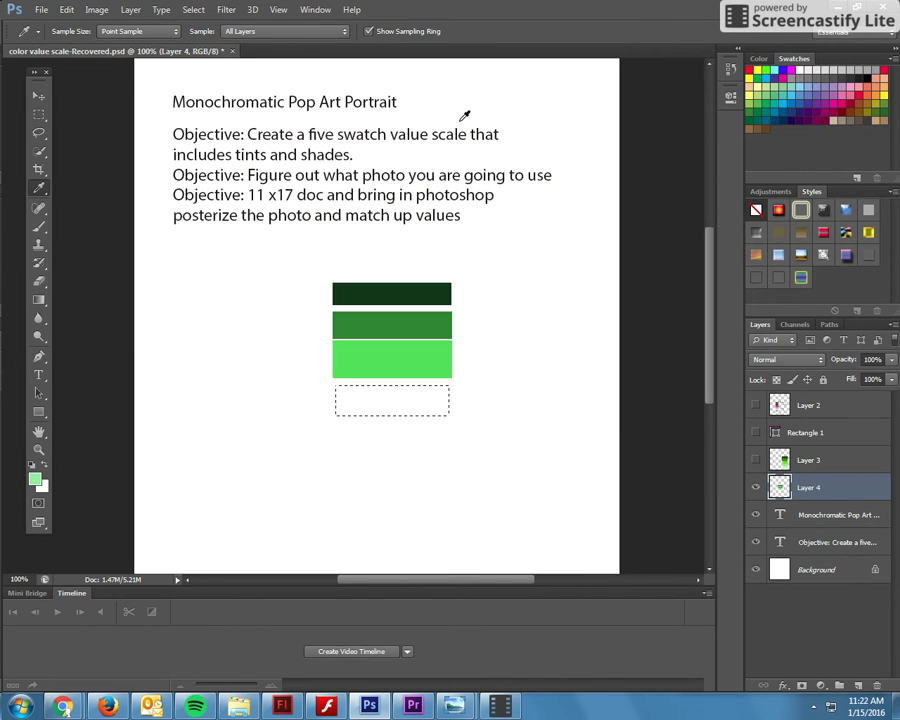
left_click(66, 10)
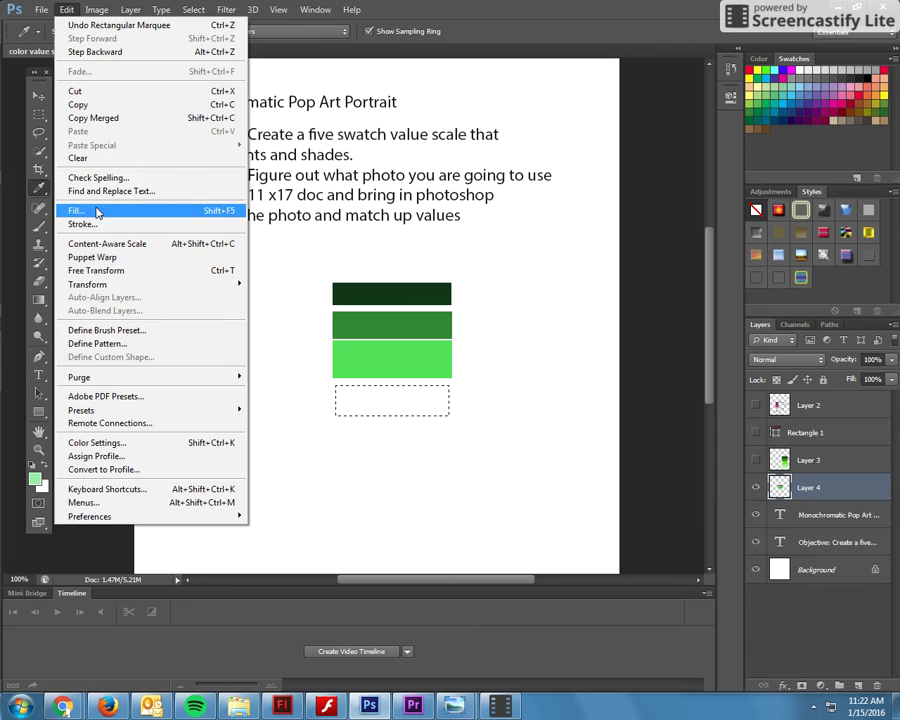
left_click(94, 210)
left_click(544, 206)
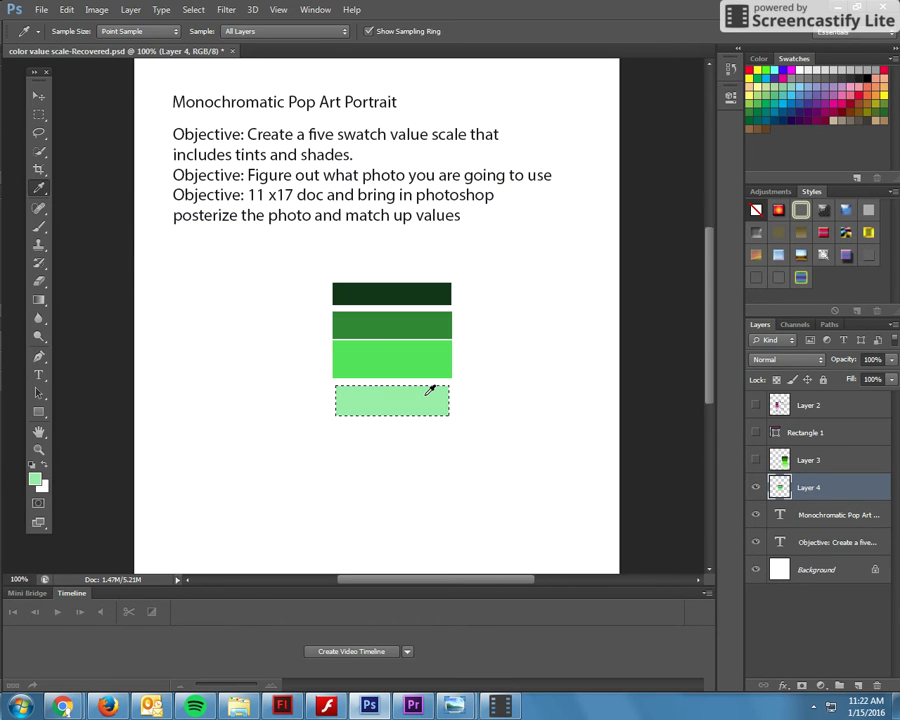
Fill a lowest rectangle with the palest green, c8f5d5, then deselect.
key("m")
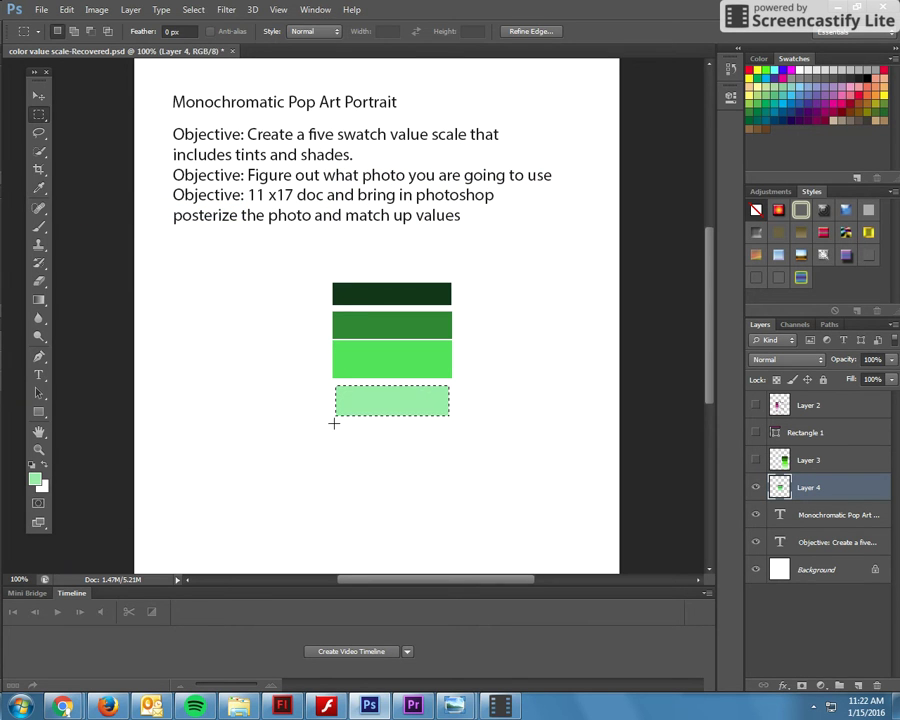
left_click_drag(338, 443, 456, 453)
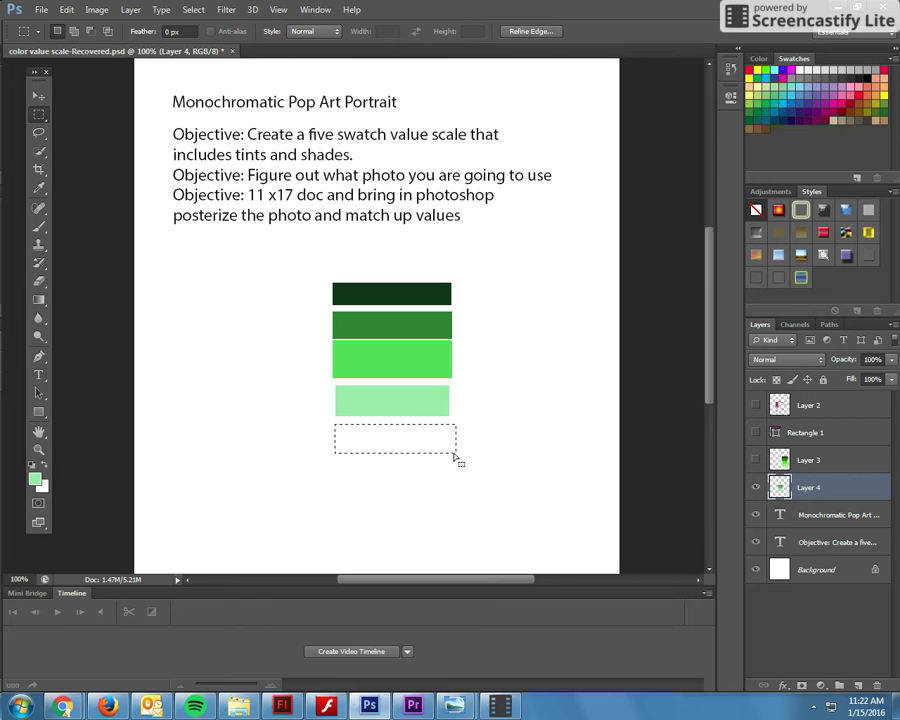
key("i")
left_click(35, 481)
left_click(293, 194)
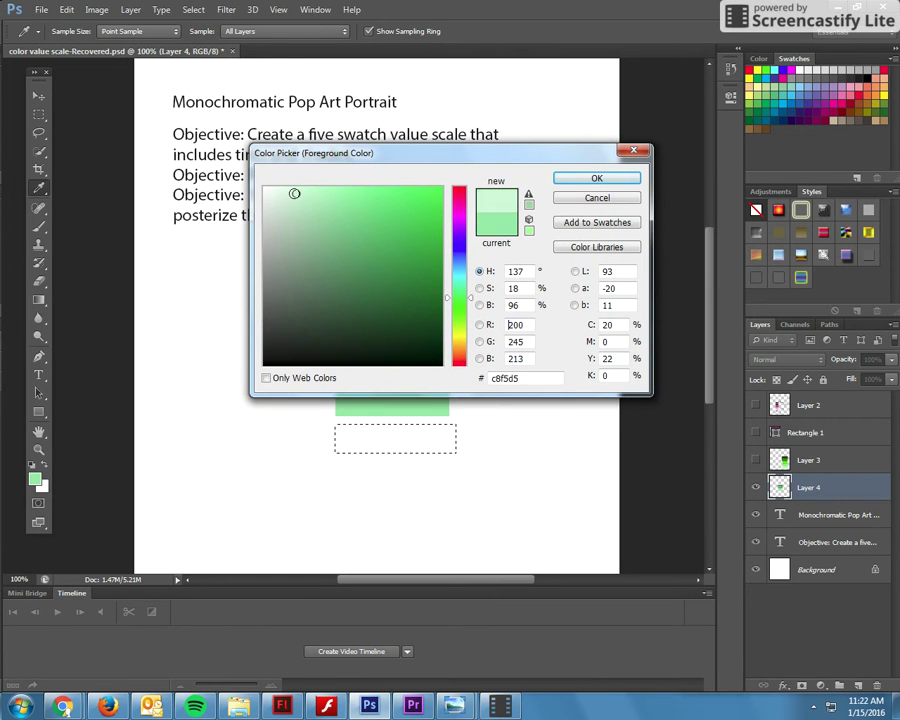
left_click(596, 179)
key("m")
left_click(66, 9)
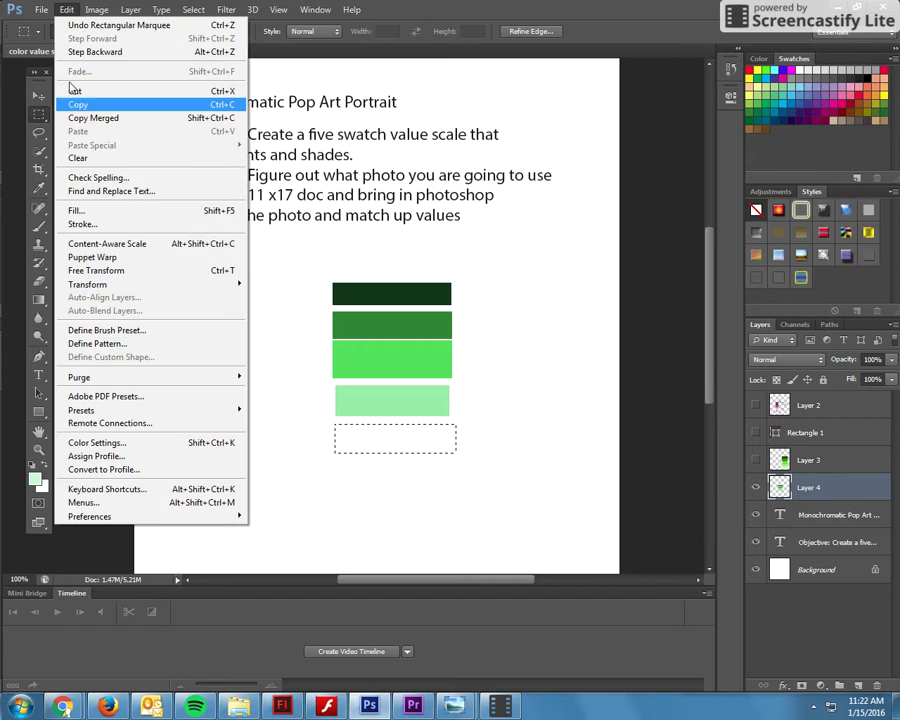
left_click(78, 212)
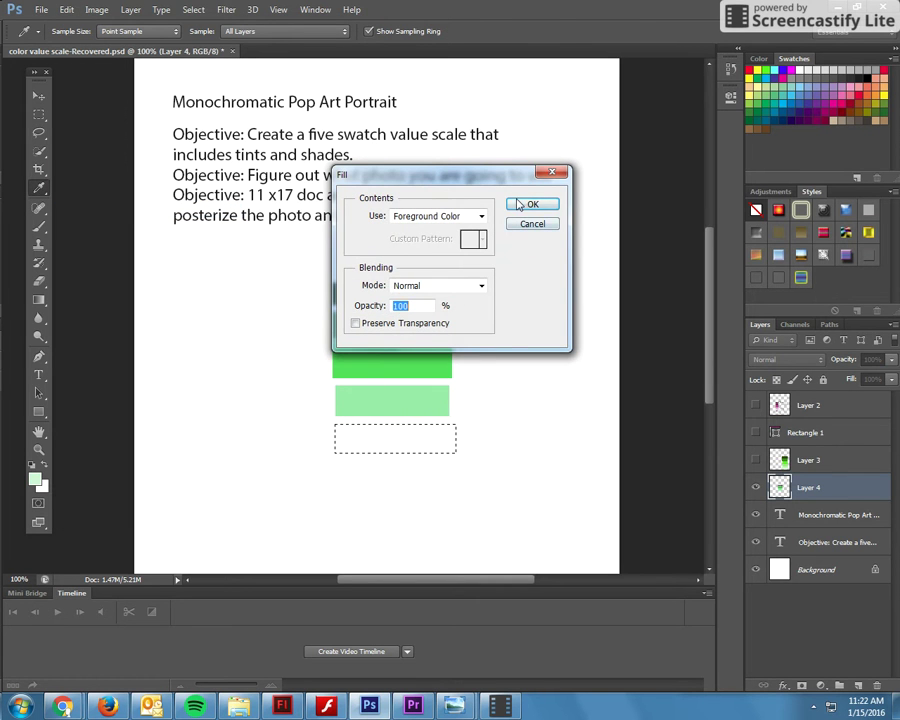
left_click(528, 203)
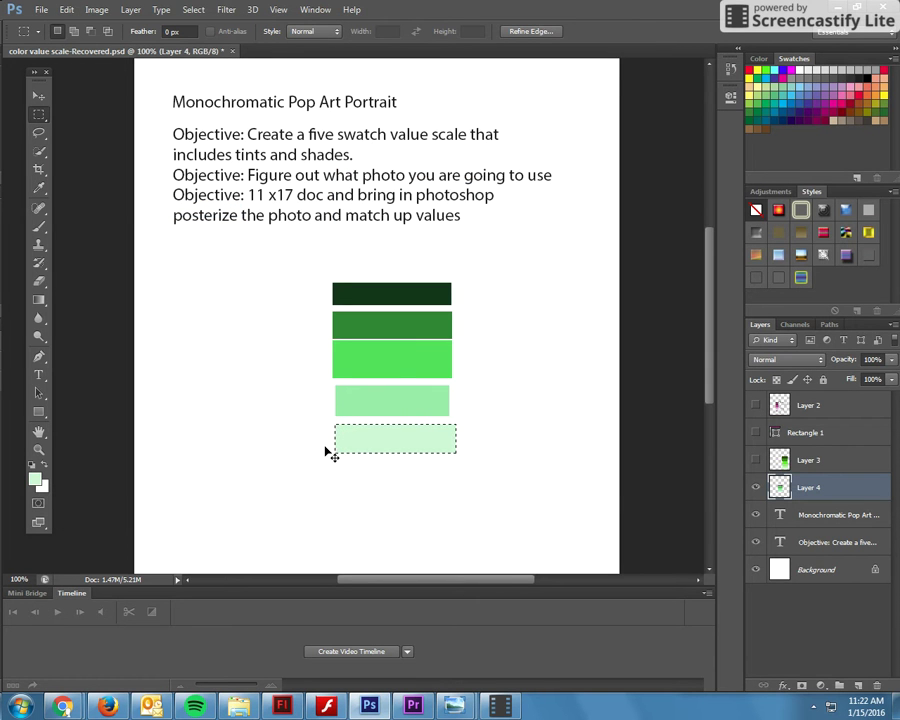
left_click(325, 444)
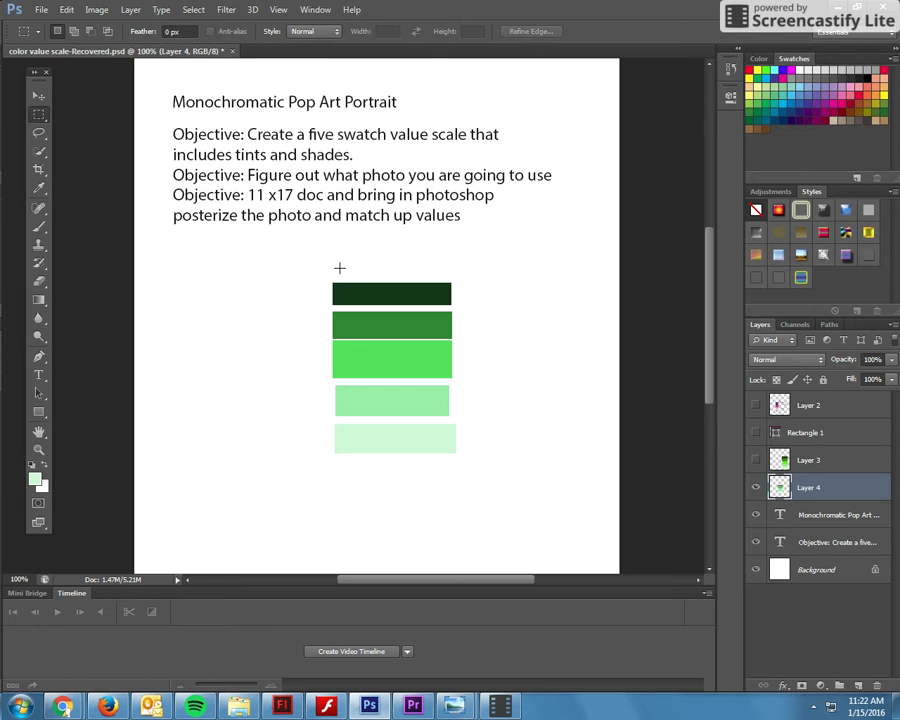
Switch to the Move tool and show Layer 3's larger five-bar green value scale.
left_click(39, 97)
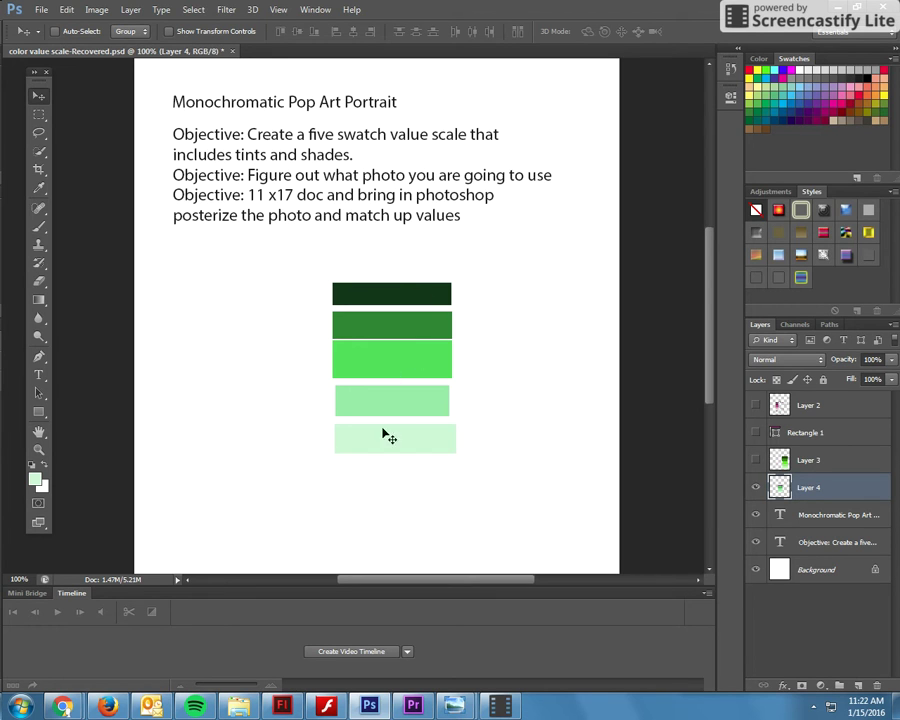
left_click(757, 461)
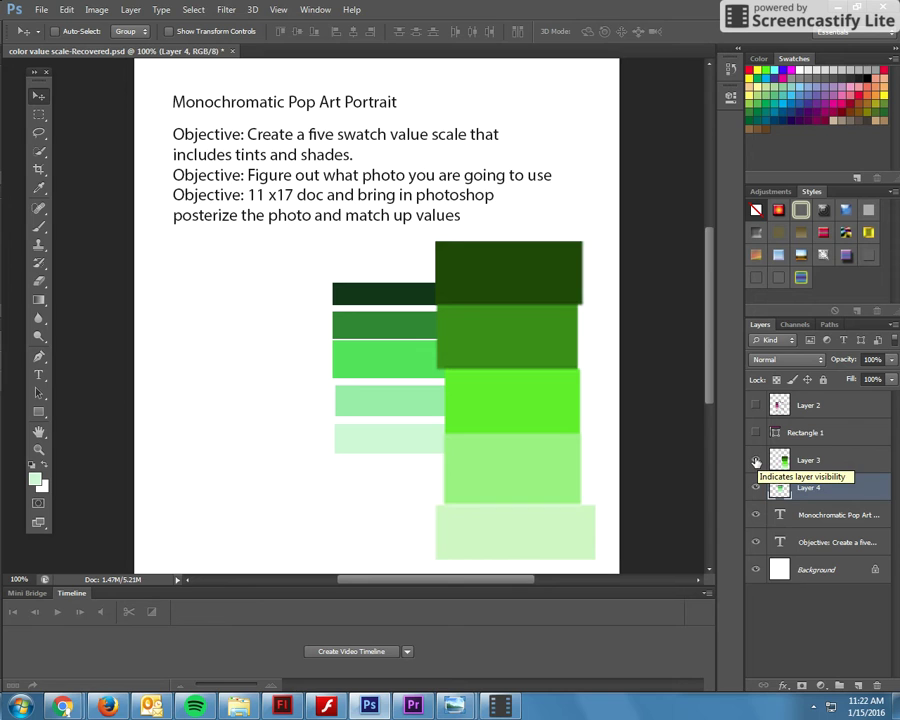
Hide the small swatch layer and start a new document sized in inches.
left_click(755, 486)
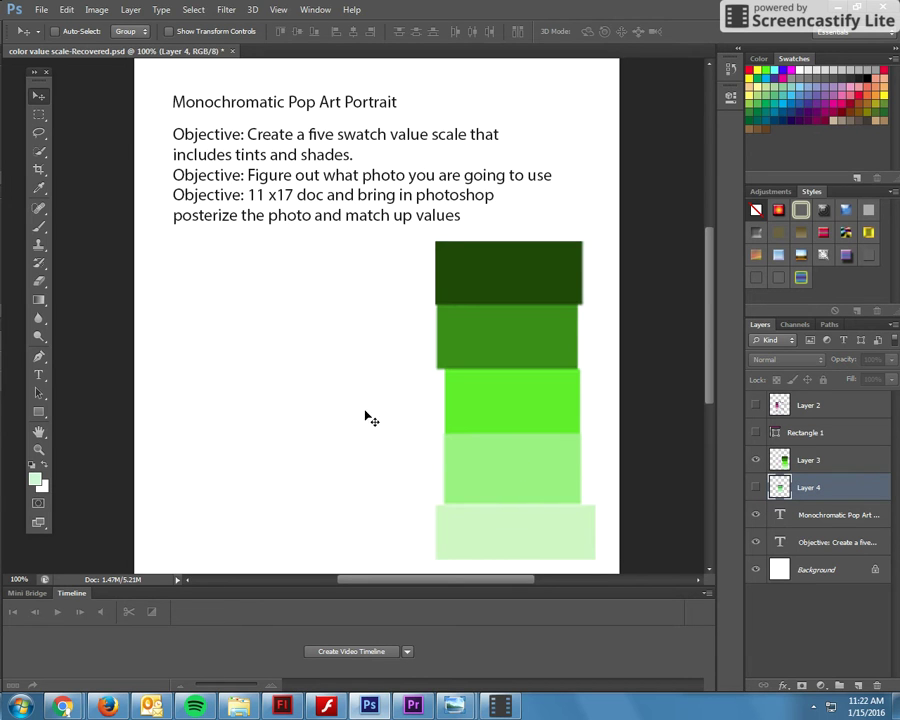
left_click(40, 10)
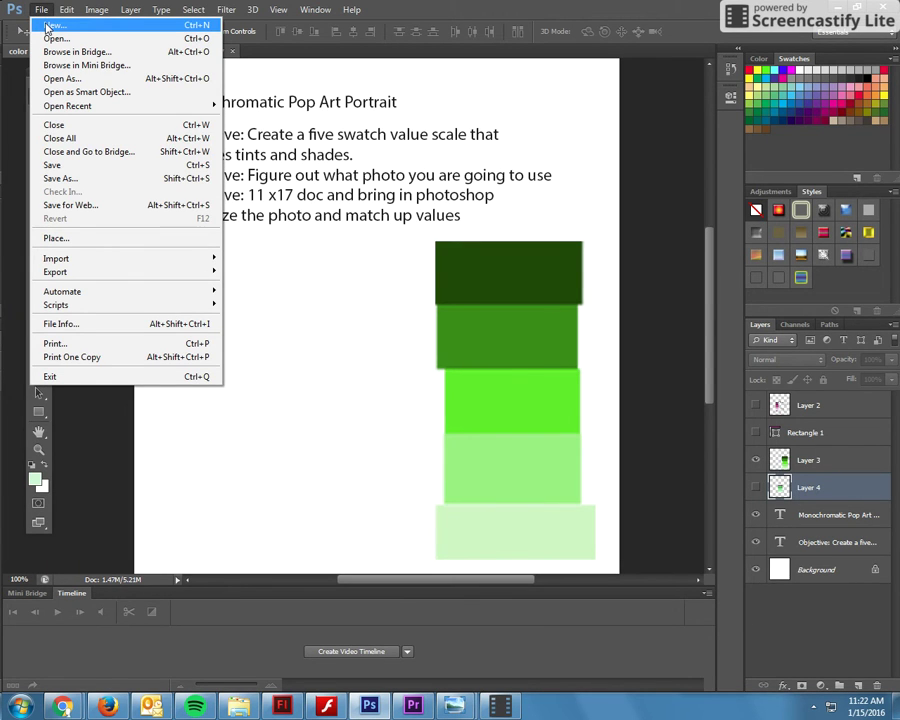
left_click(47, 26)
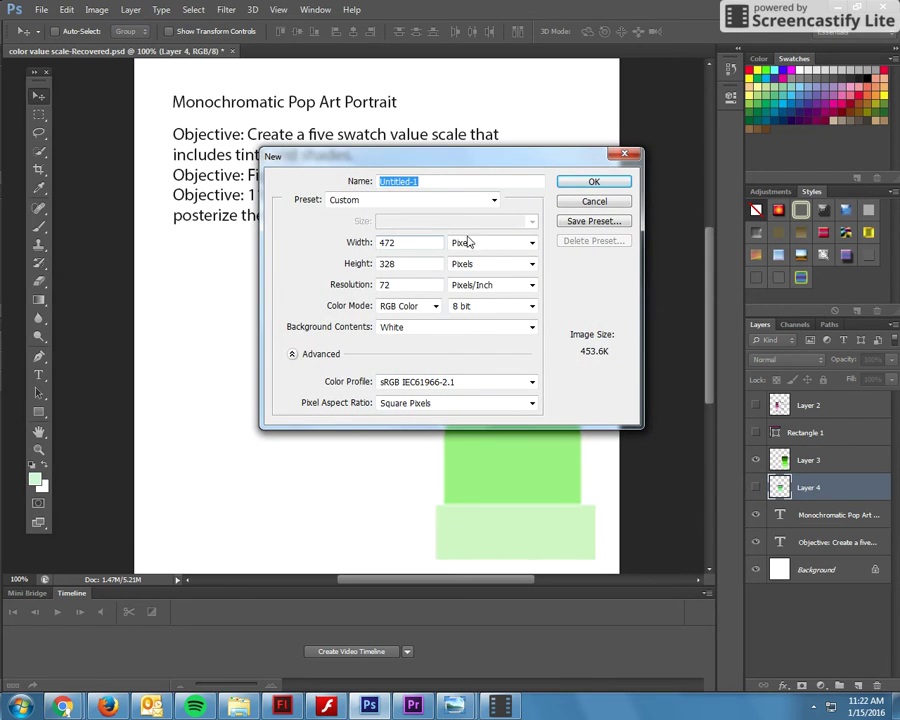
left_click(490, 245)
left_click(491, 249)
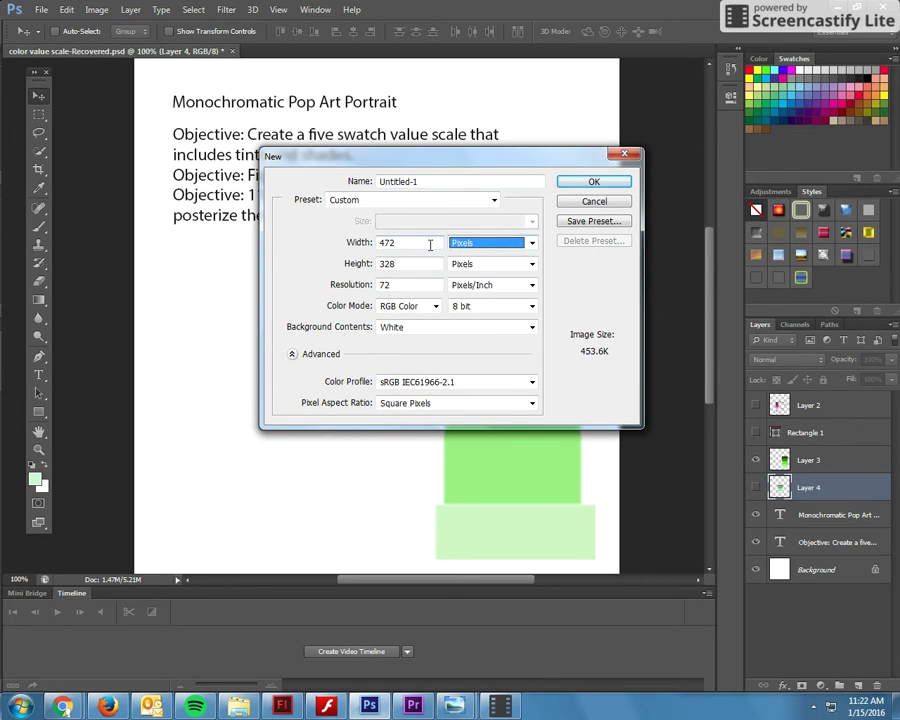
left_click(480, 245)
left_click(470, 264)
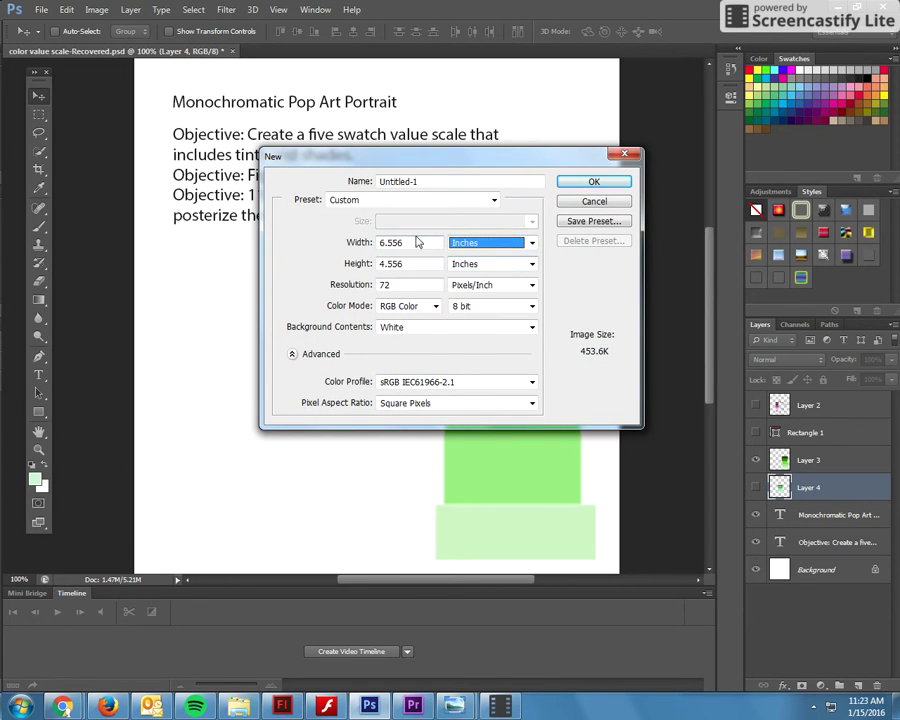
Create the new document at 11 inches wide by 17 inches tall.
key("shift+Tab")
type("8")
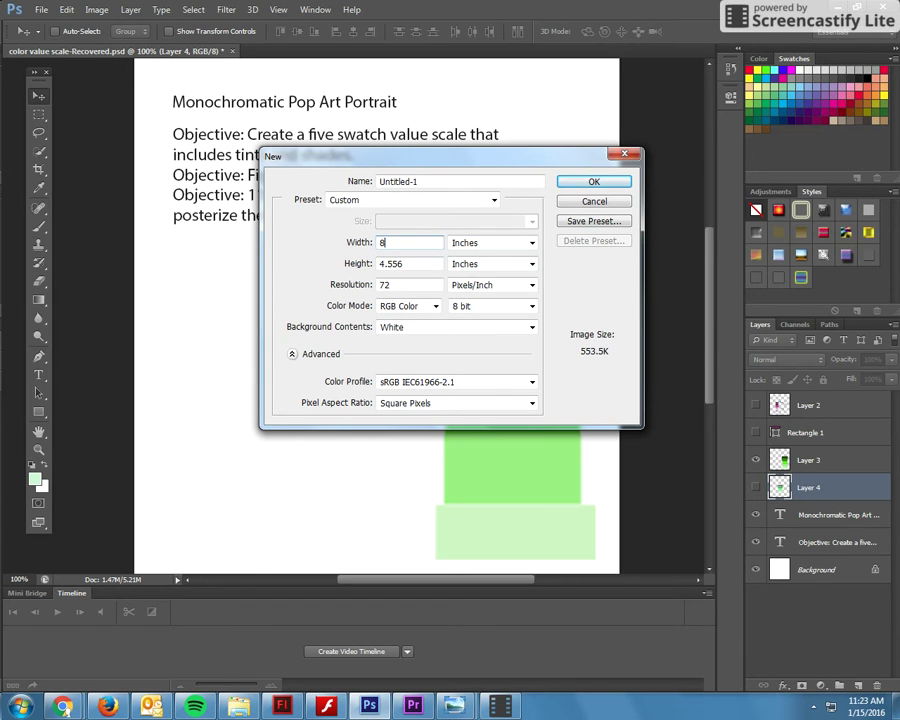
key("Tab")
key("Tab")
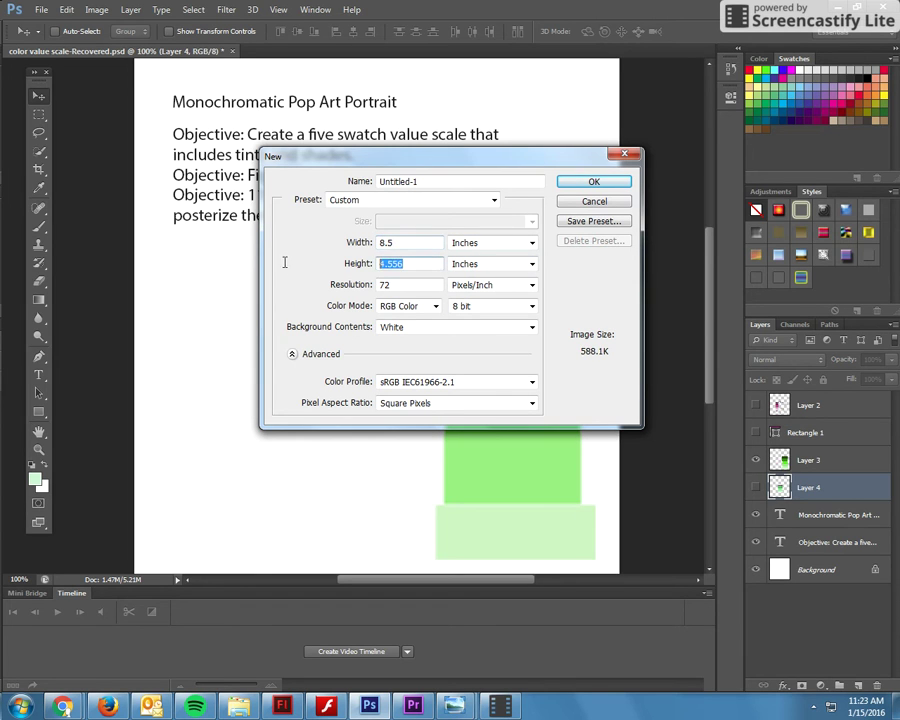
key("shift+Tab")
key("shift+Tab")
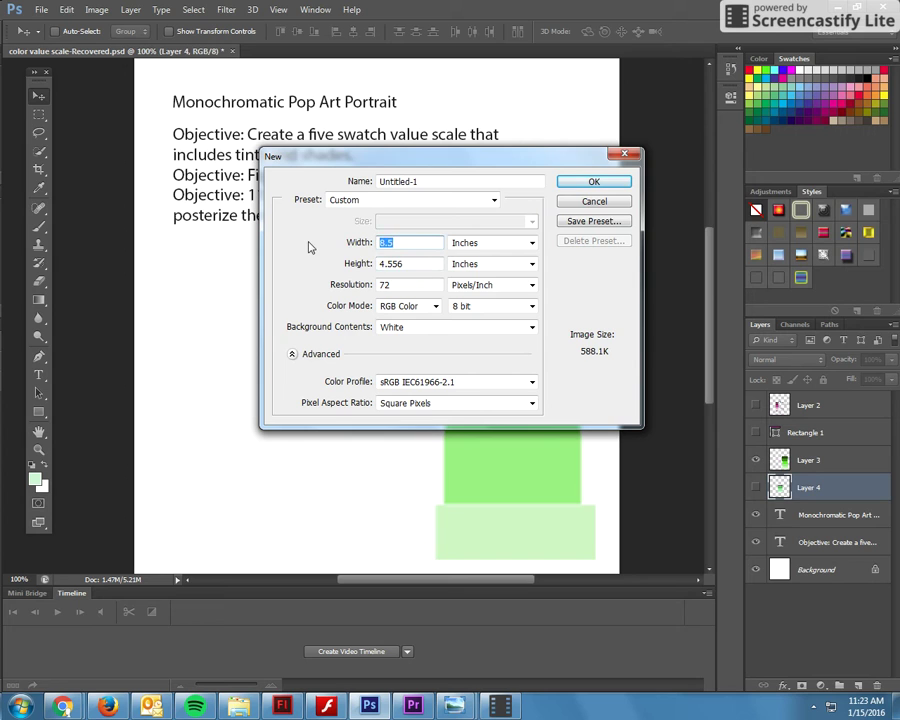
type("11")
left_click_drag(403, 264, 329, 270)
type("17")
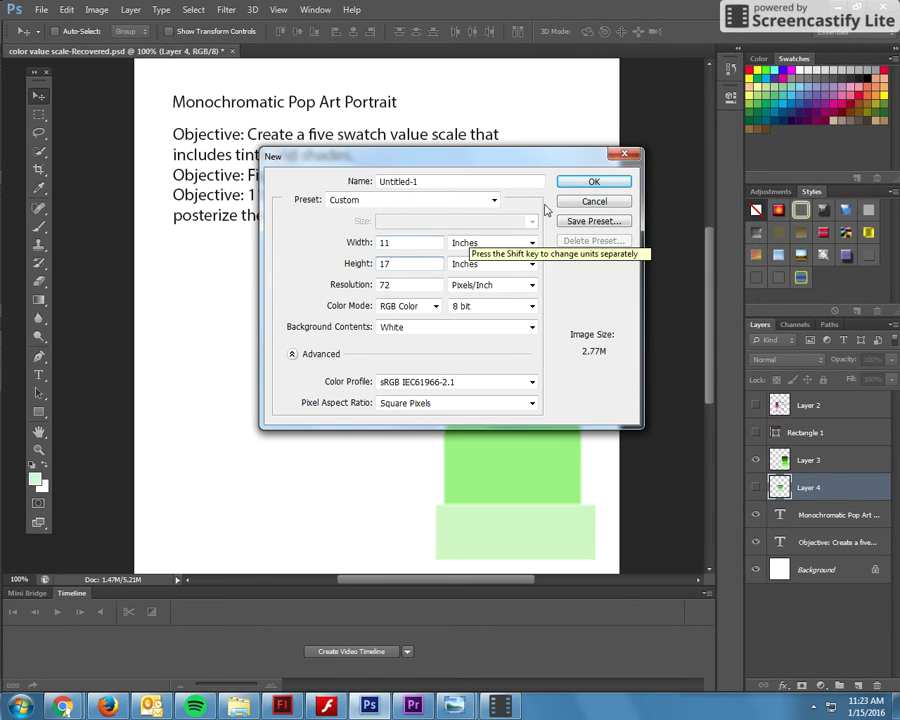
left_click(594, 181)
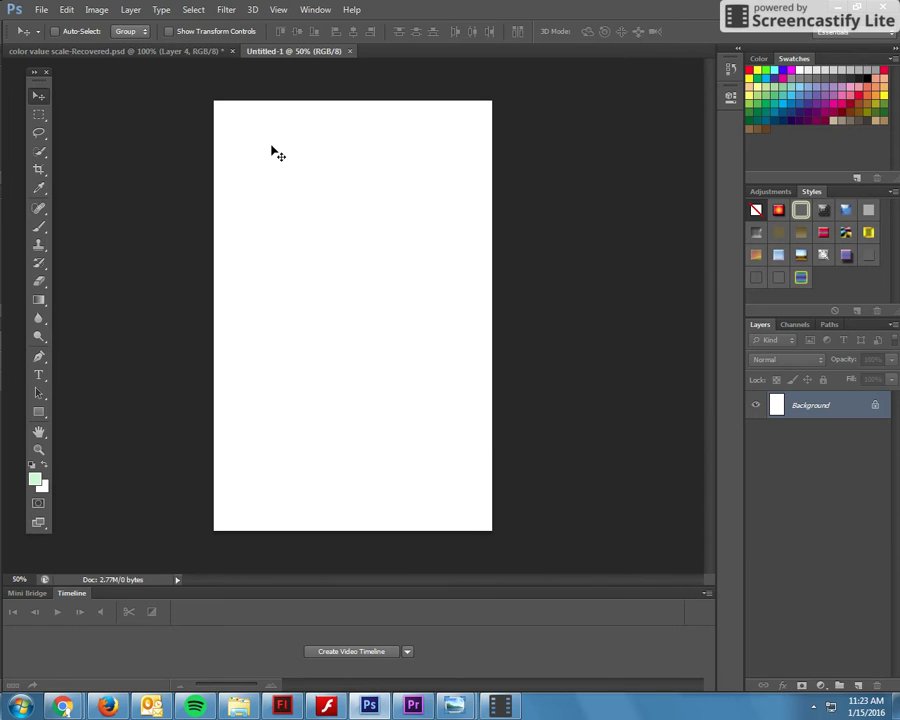
Place the 'us in paris' photo from the Desktop onto the blank Untitled-1 canvas.
left_click(40, 10)
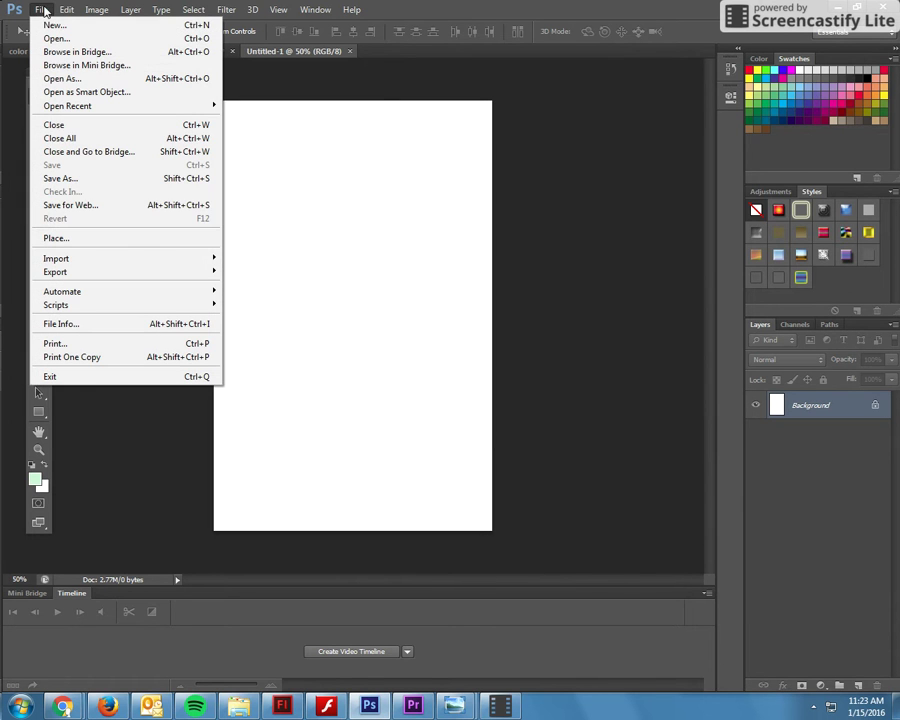
left_click(47, 242)
left_click(117, 178)
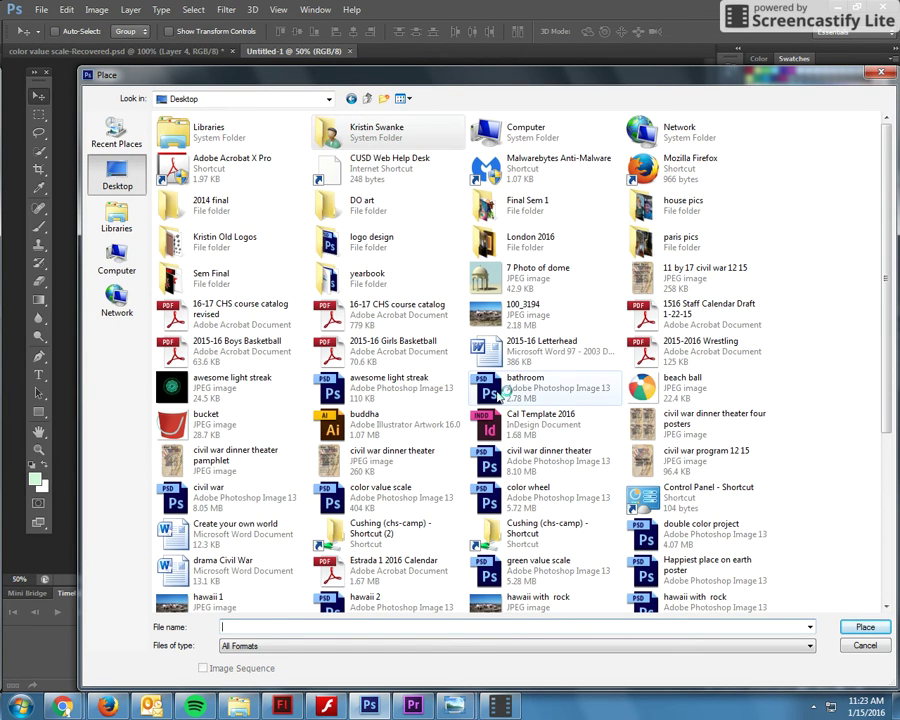
scroll(864, 450, "down", 3)
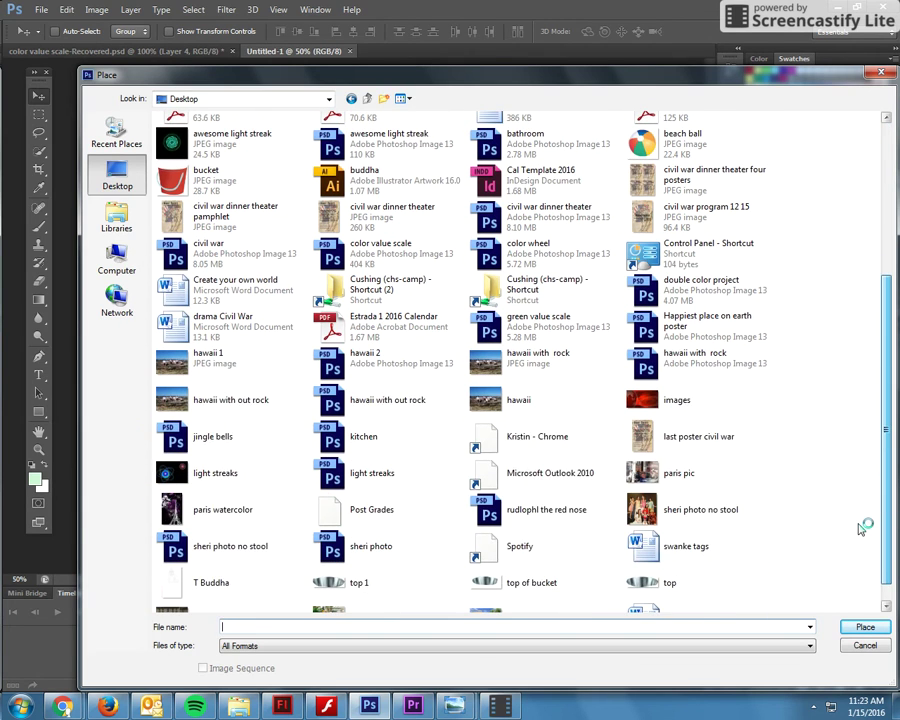
scroll(866, 540, "down", 1)
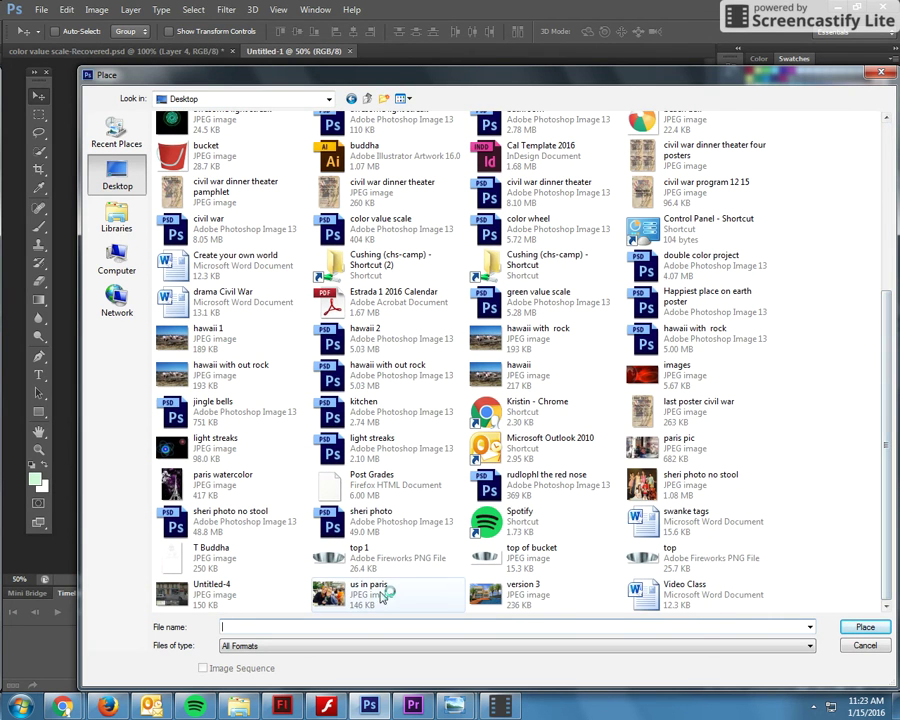
left_click(381, 596)
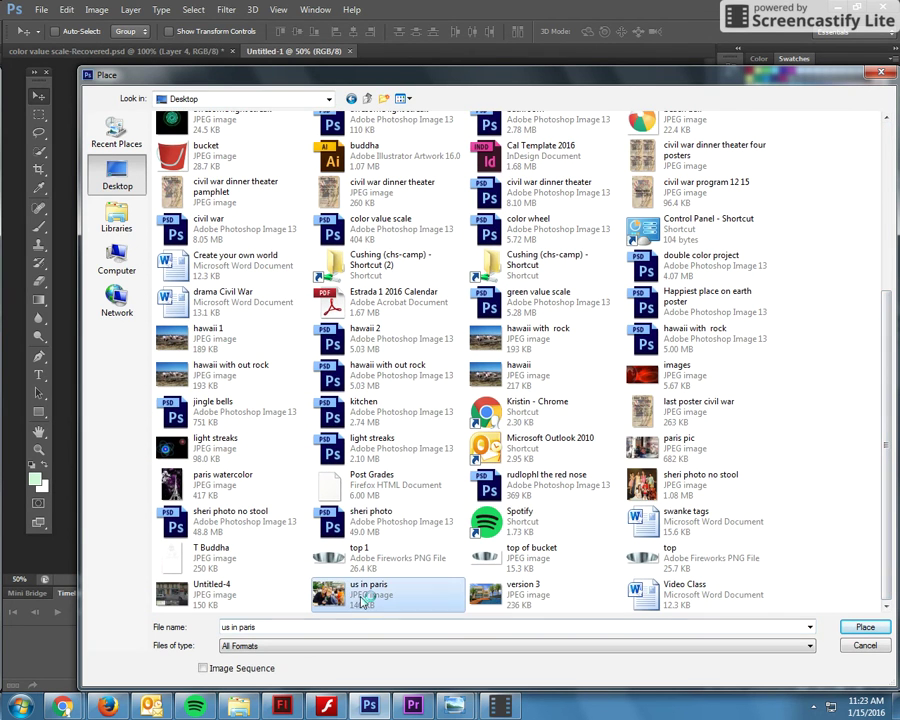
left_click(862, 628)
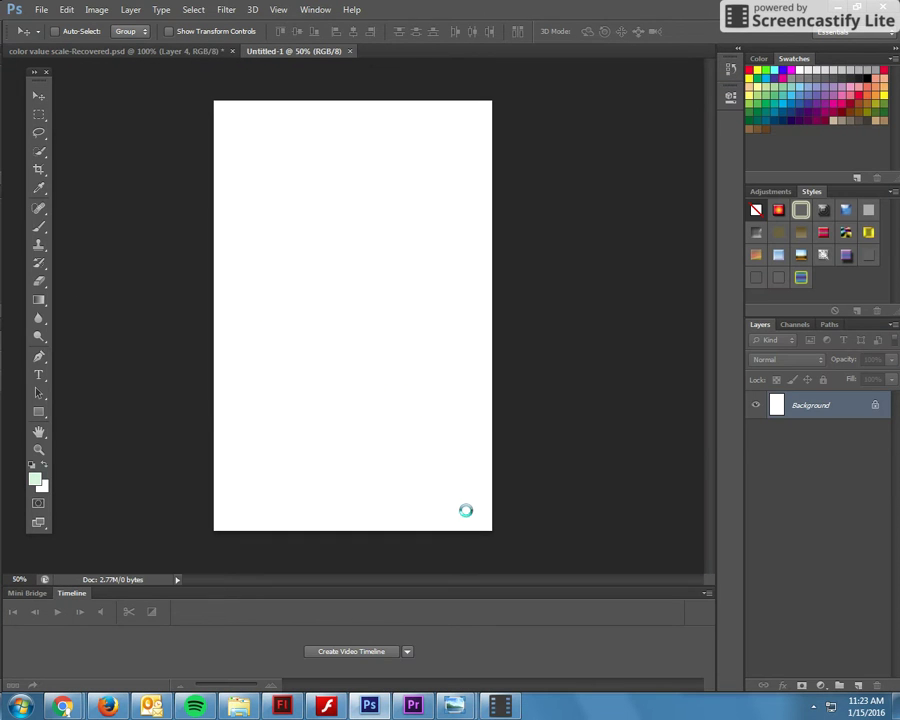
Commit the placed photo and free-transform it up to about 241% around the faces.
key("Return")
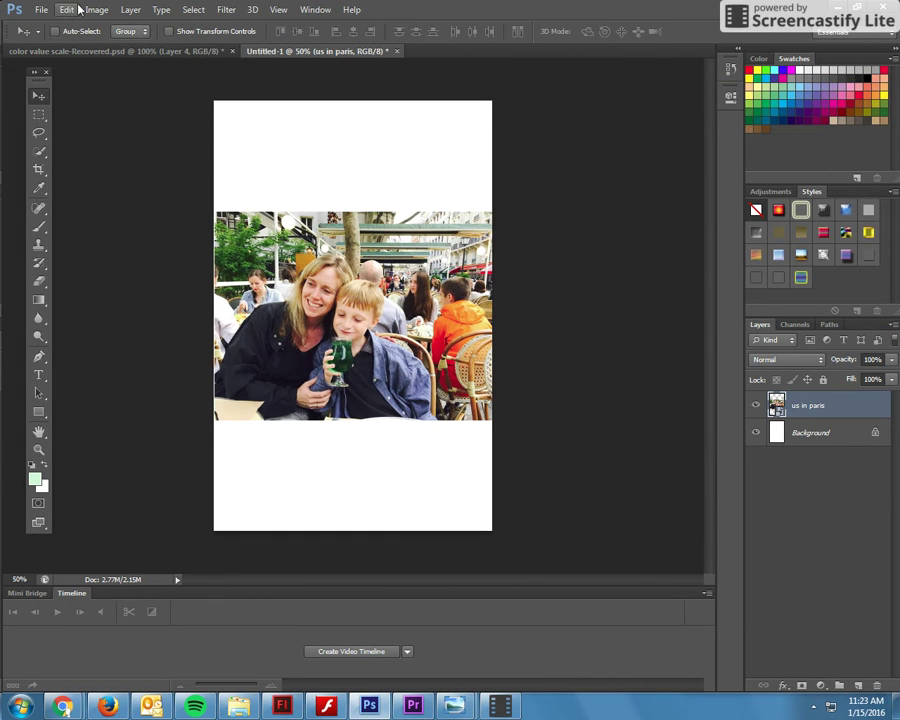
left_click(67, 9)
left_click(110, 270)
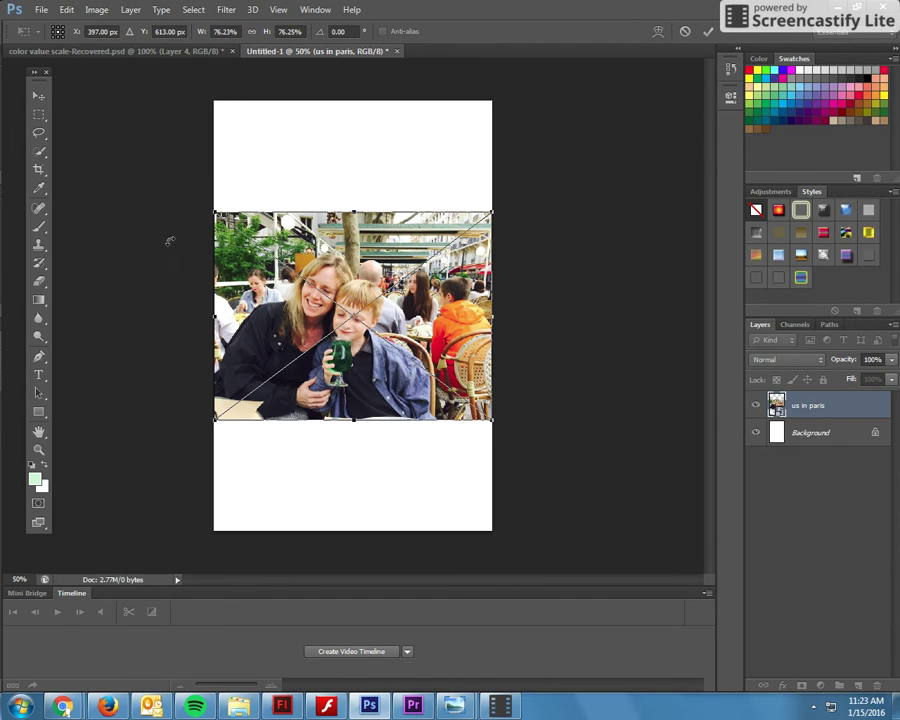
left_click_drag(214, 212, 53, 90)
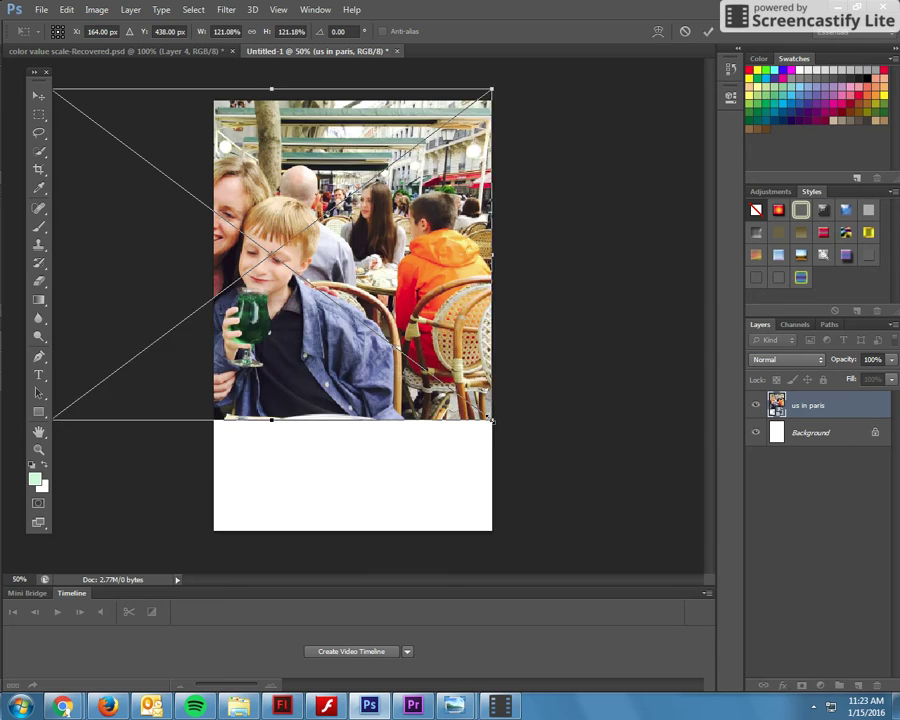
left_click_drag(491, 420, 703, 578)
left_click_drag(307, 169, 228, 90)
left_click_drag(683, 546, 752, 620)
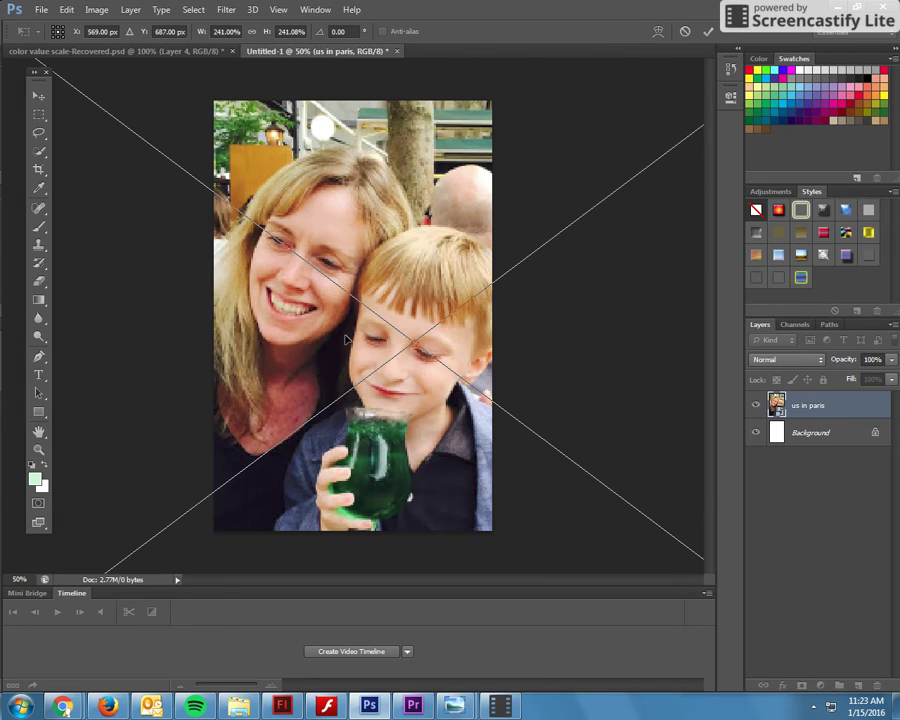
key("Return")
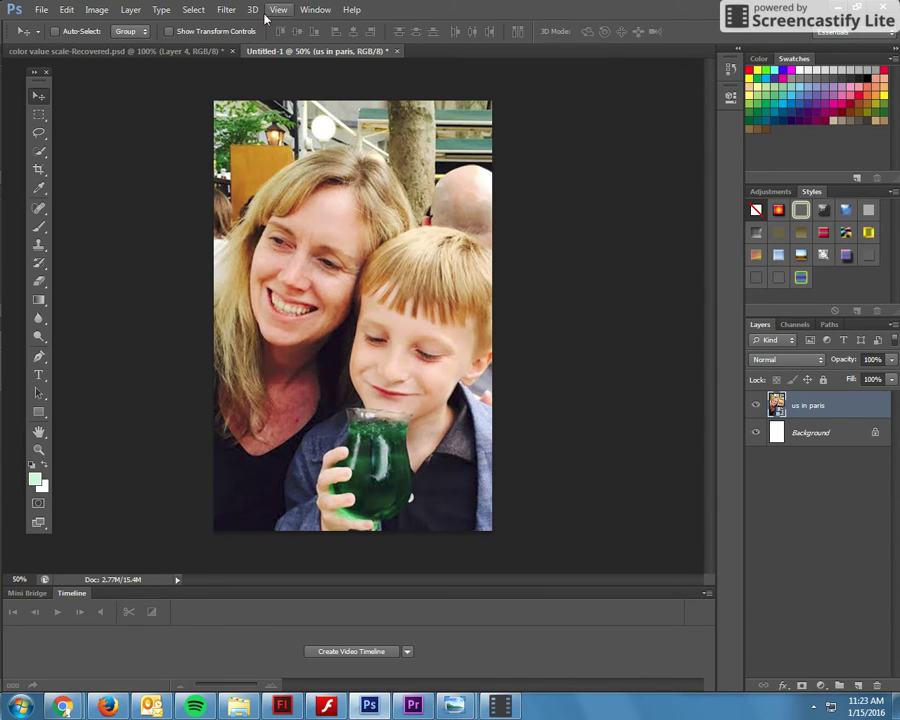
Scale the photo again to about 286% and recentre the two faces on the canvas.
left_click(66, 9)
left_click(96, 270)
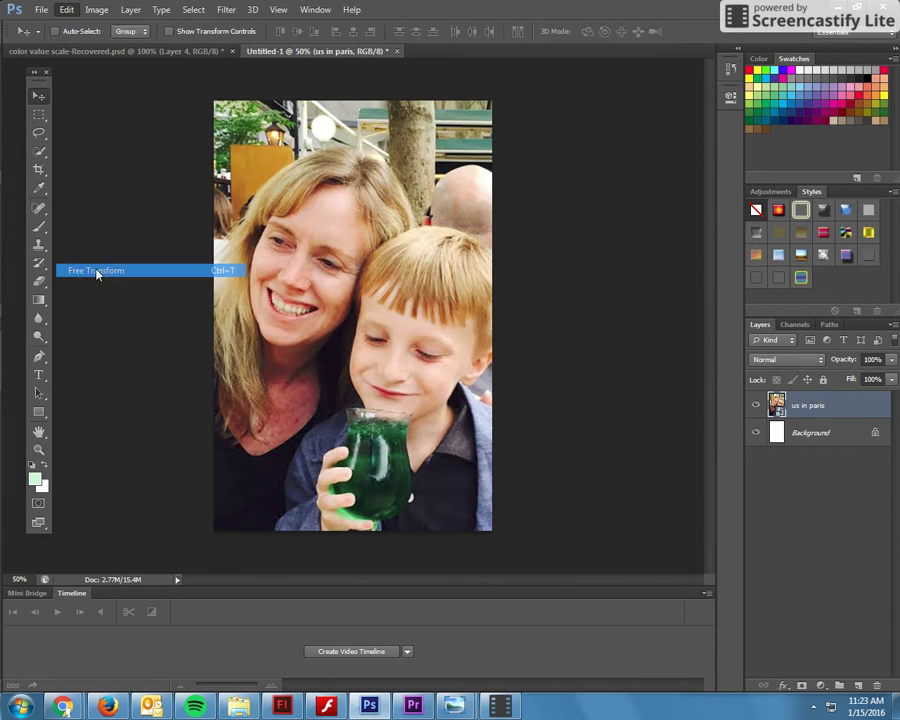
left_click_drag(352, 256, 233, 213)
left_click_drag(588, 493, 490, 378)
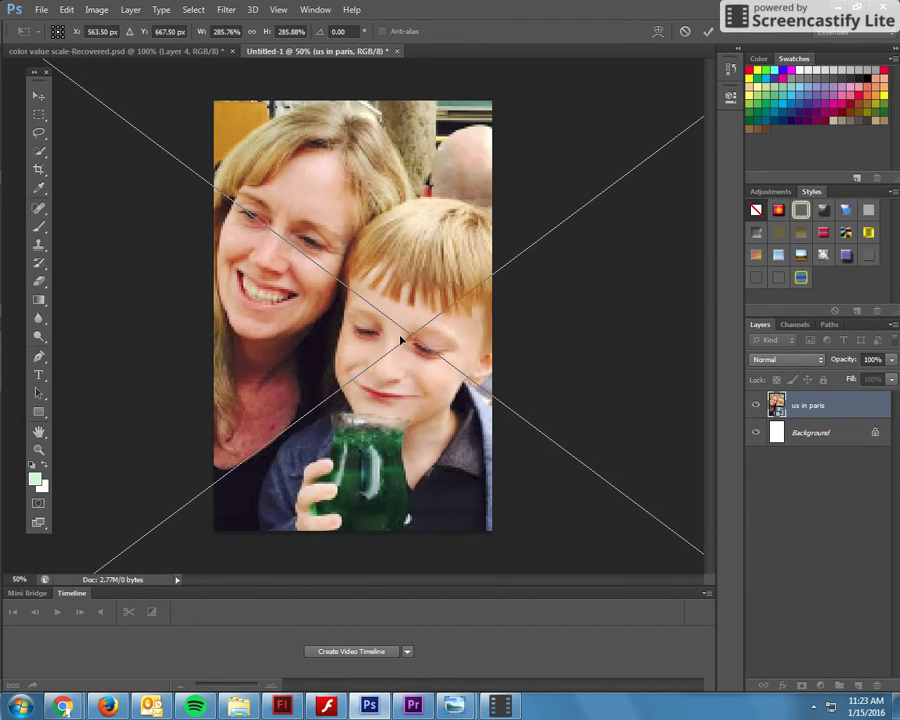
left_click_drag(404, 342, 404, 356)
key("Return")
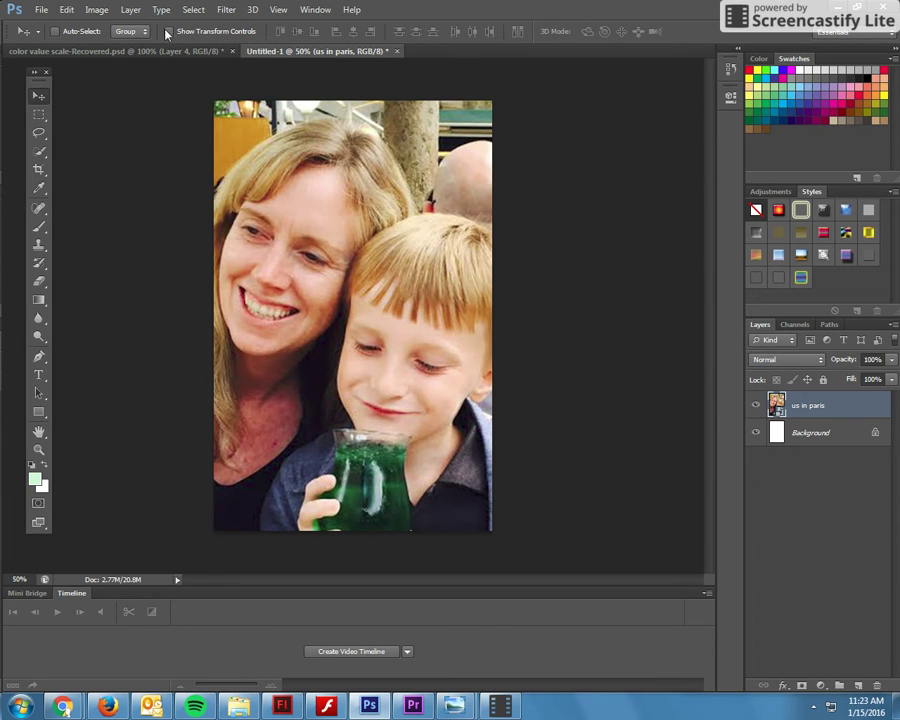
Convert the us in paris photo to Grayscale without flattening, discarding its colour information.
left_click(93, 10)
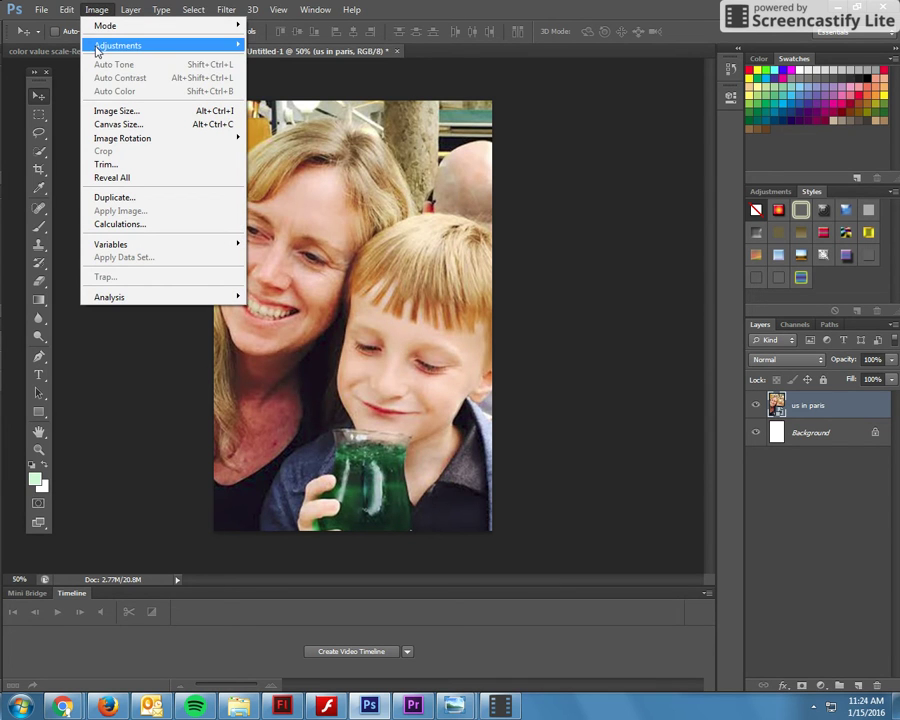
mouse_move(105, 28)
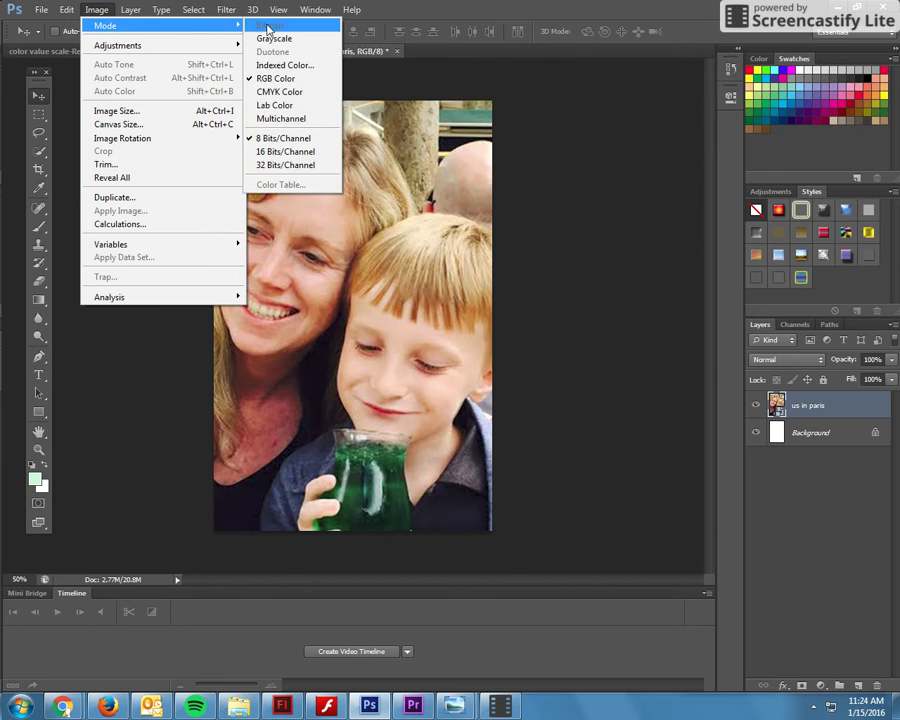
left_click(262, 38)
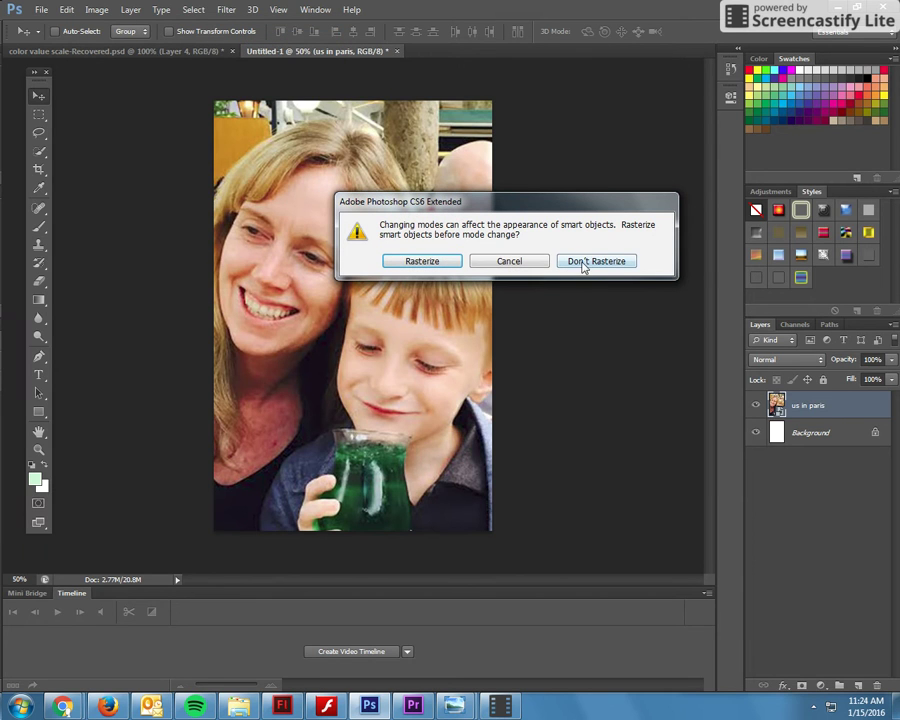
left_click(443, 262)
left_click(558, 261)
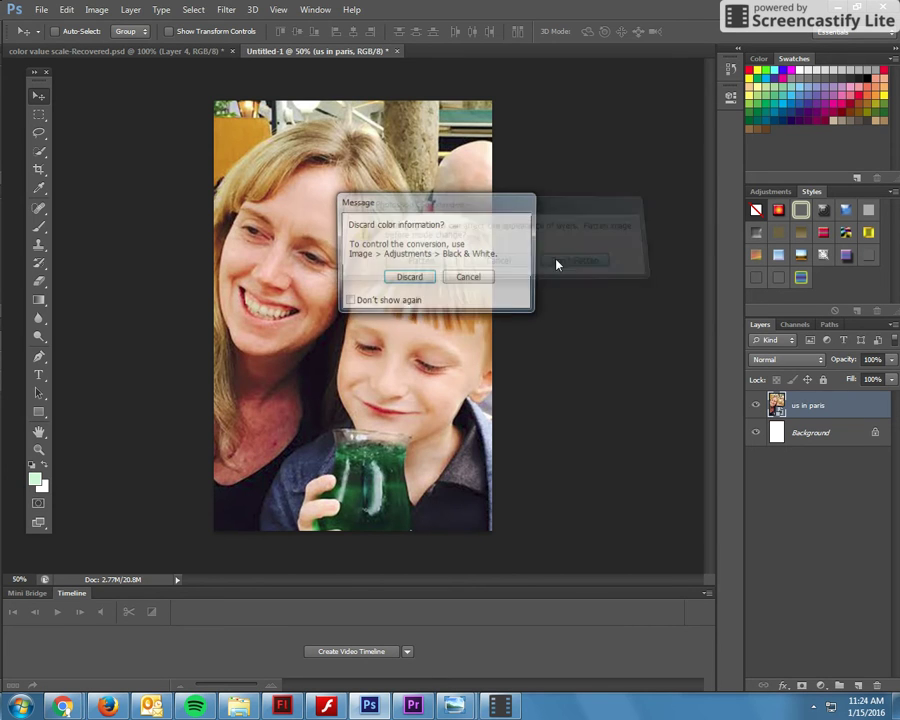
left_click(409, 278)
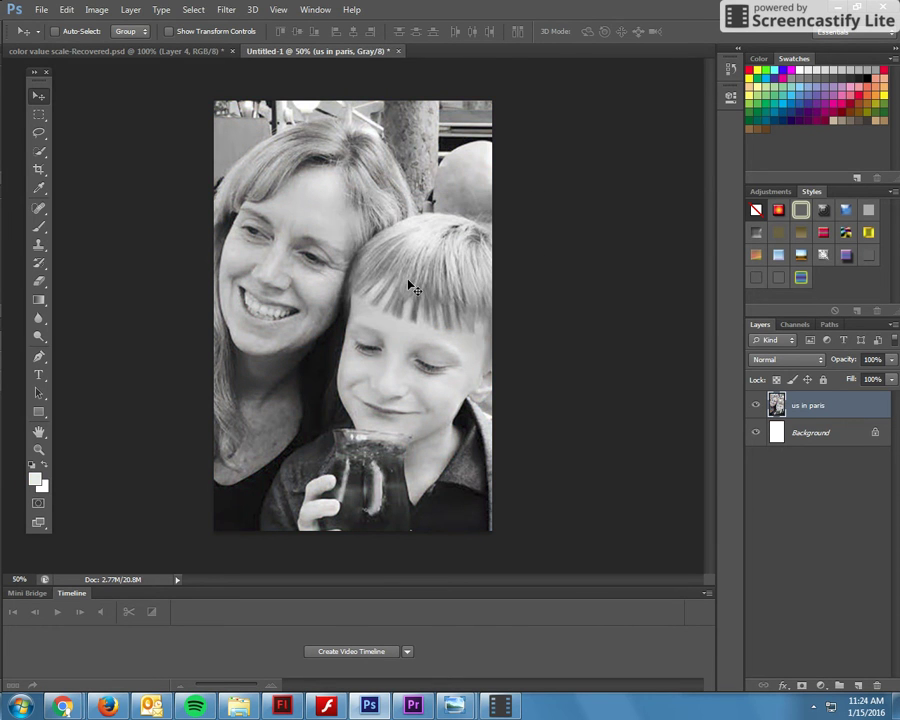
left_click(100, 9)
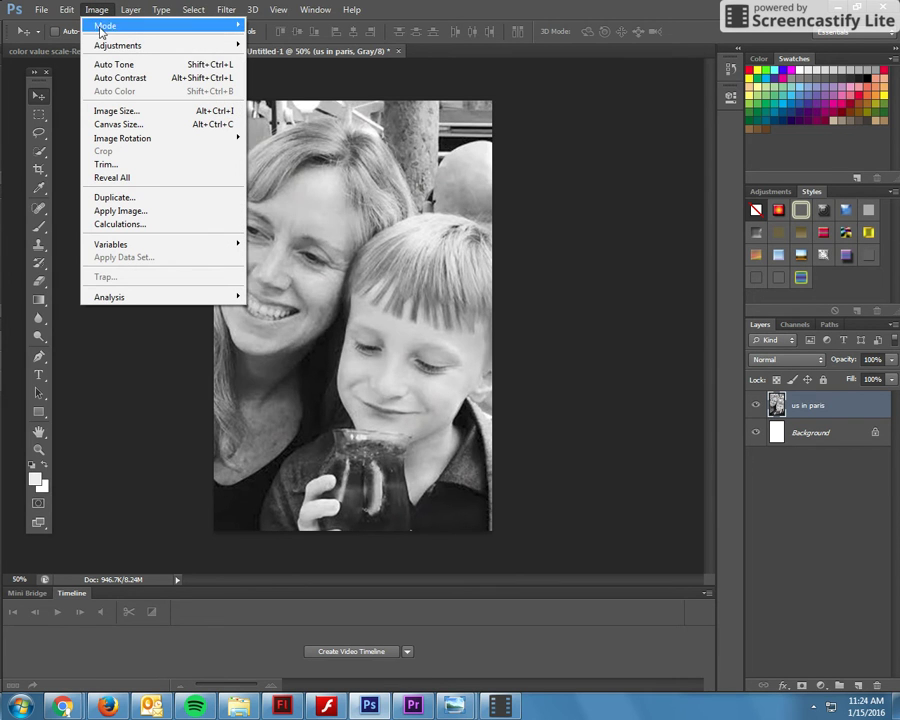
Posterize the us in paris layer to 6 levels of flat grey.
mouse_move(106, 47)
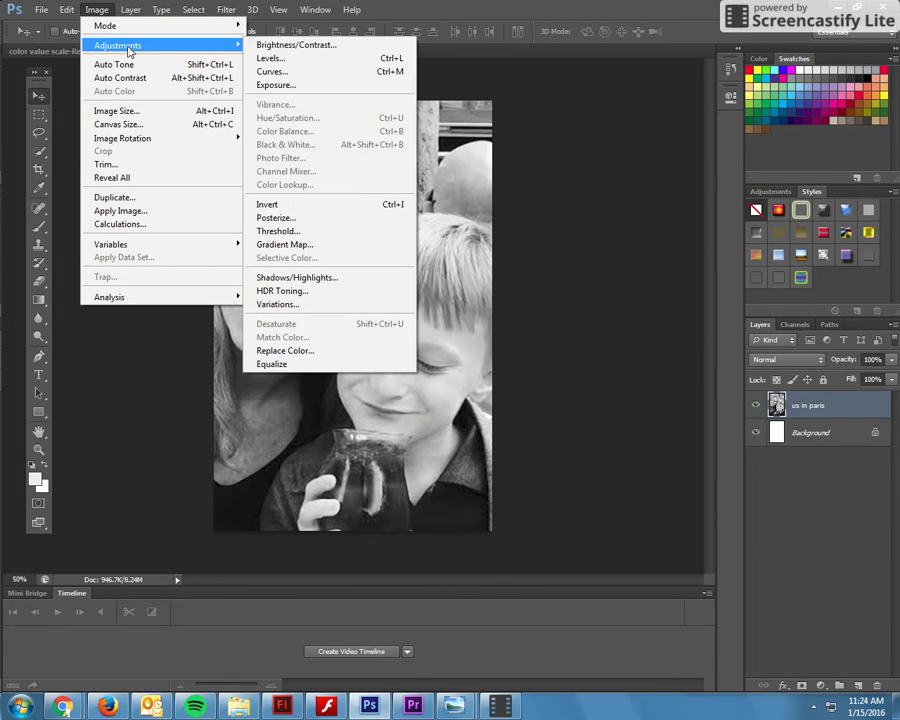
left_click(338, 228)
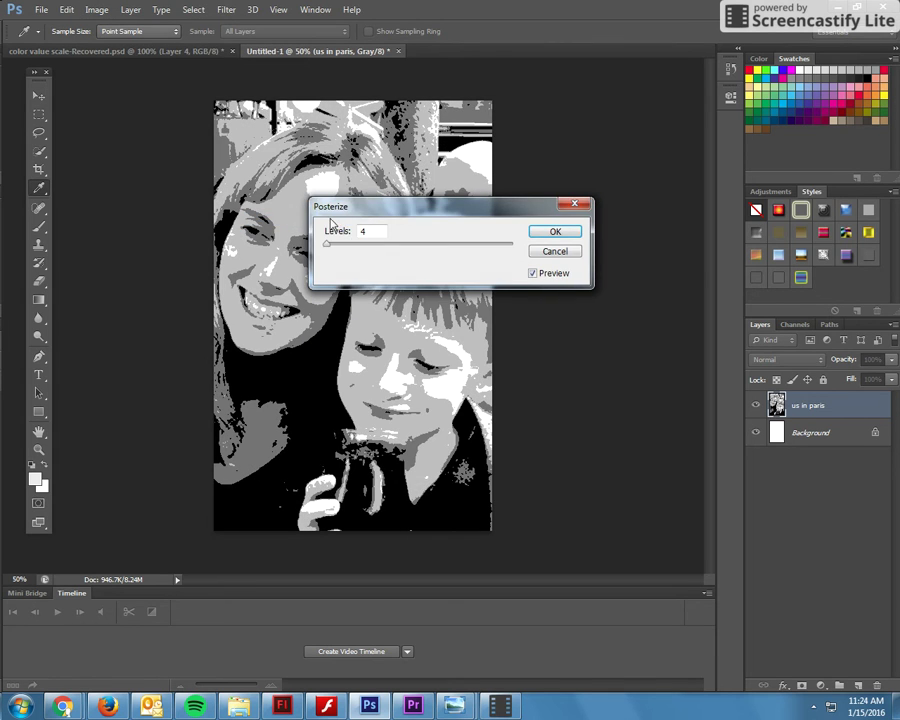
left_click_drag(368, 206, 599, 173)
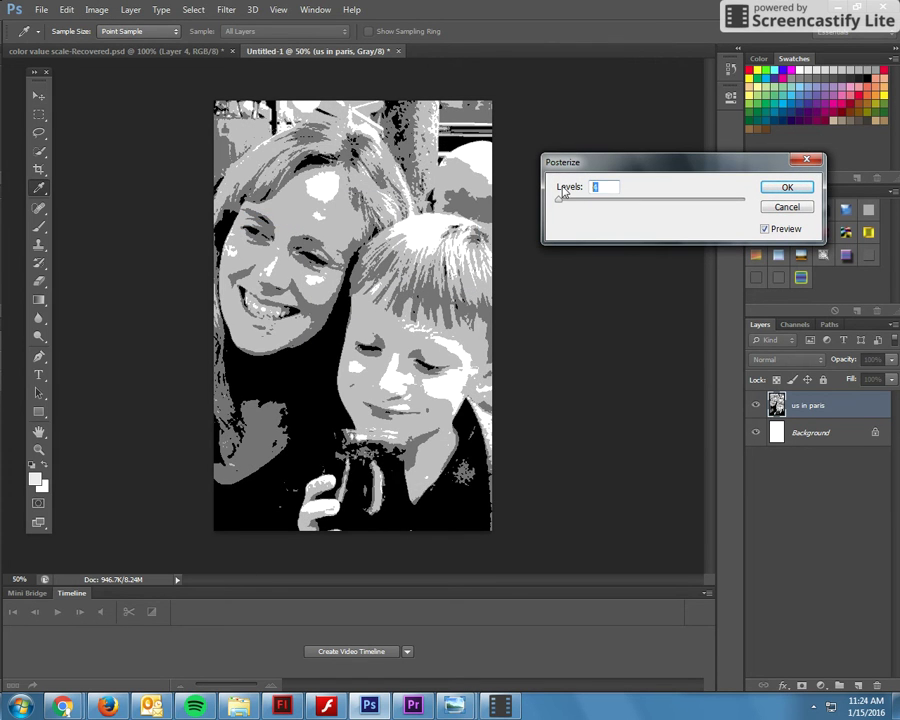
type("5")
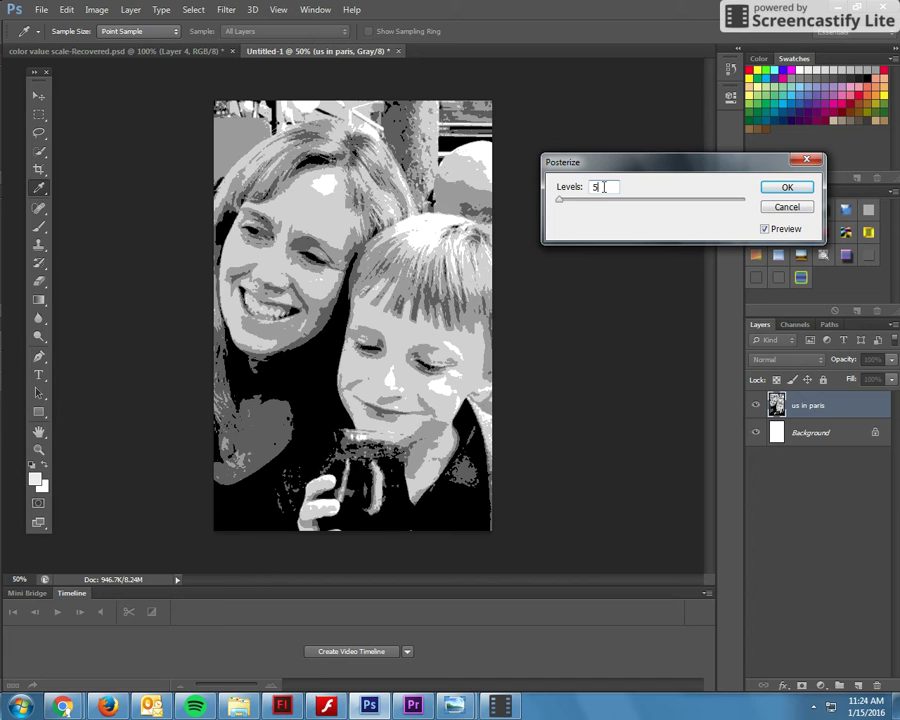
left_click(564, 195)
type("6")
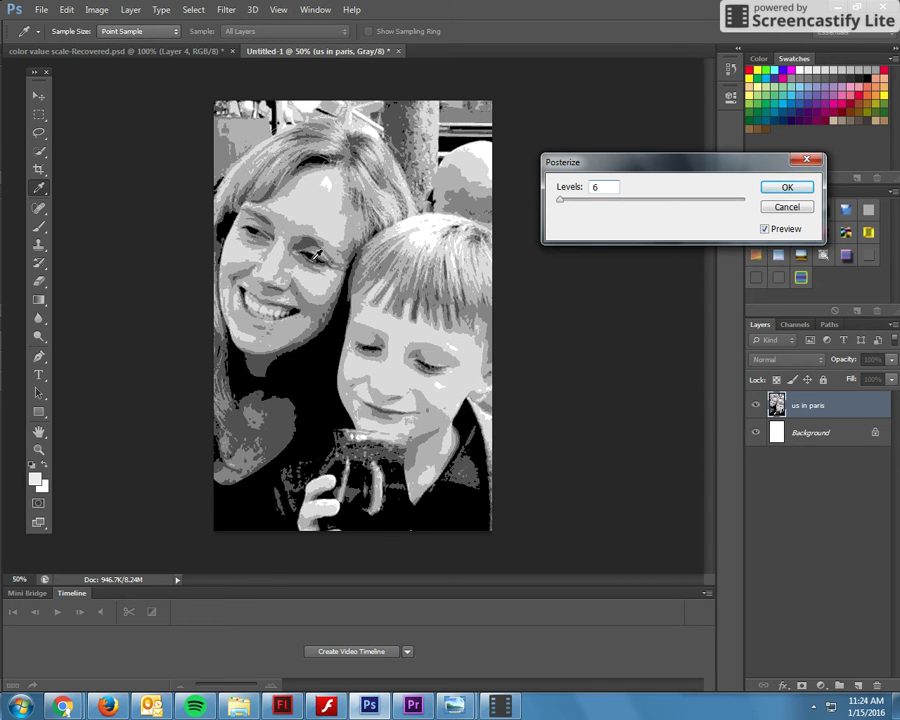
left_click(556, 189)
type("5")
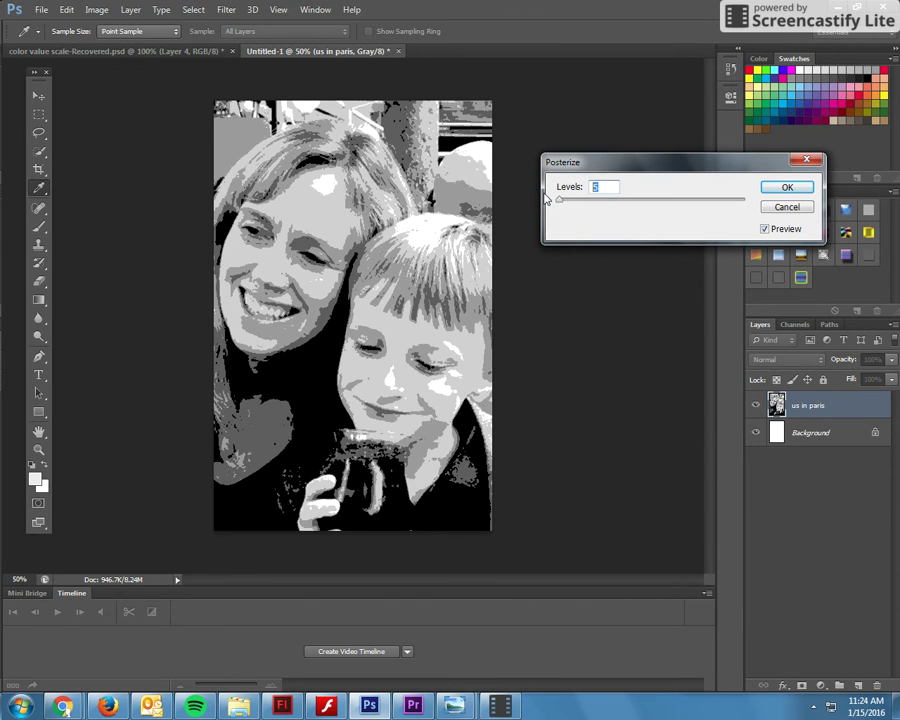
type("4")
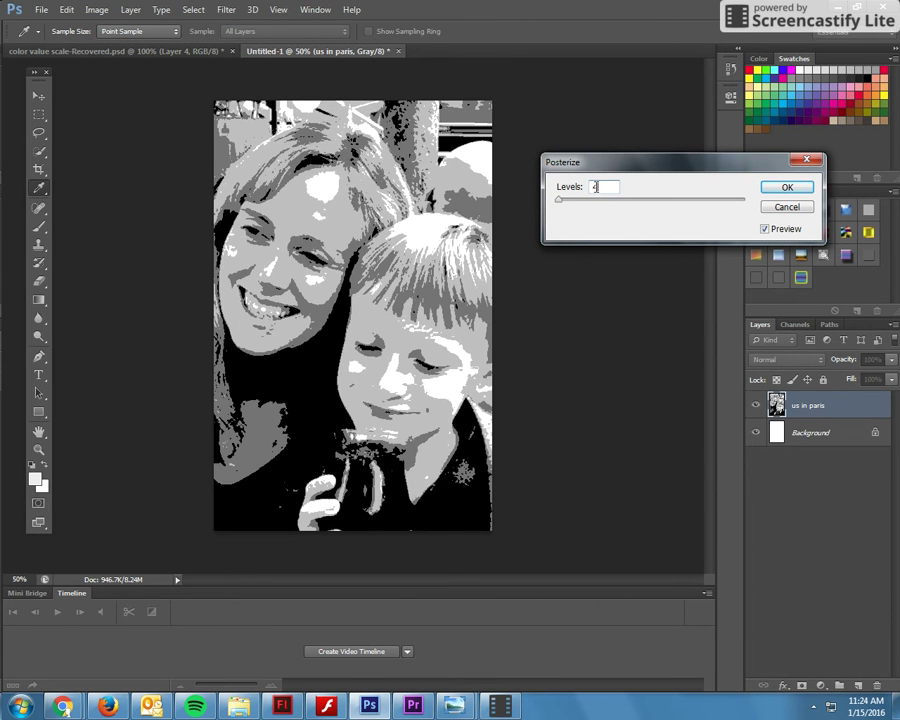
type("6")
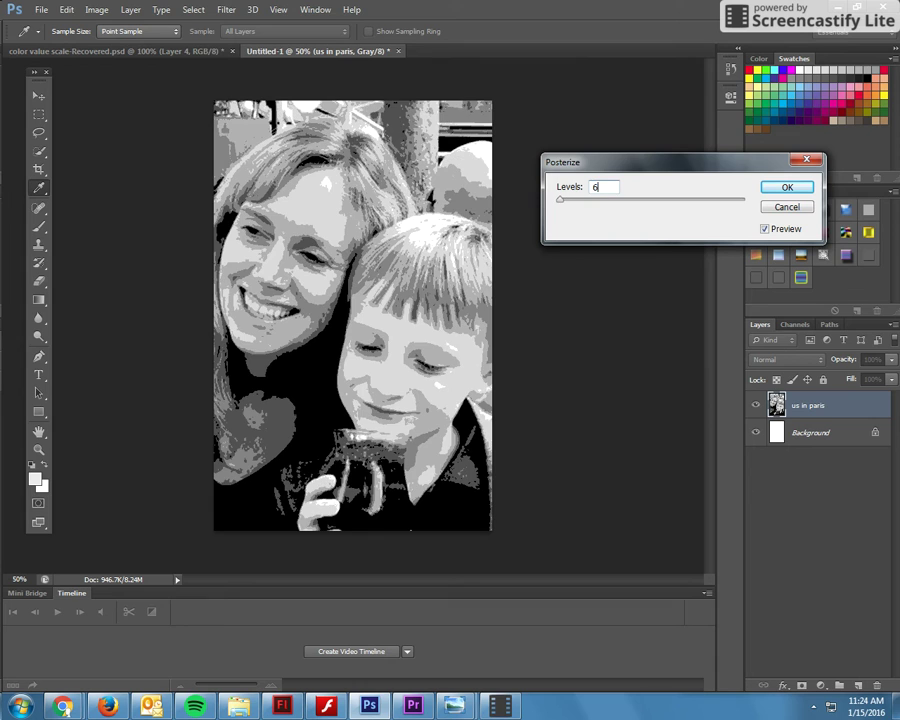
left_click(772, 190)
key("v")
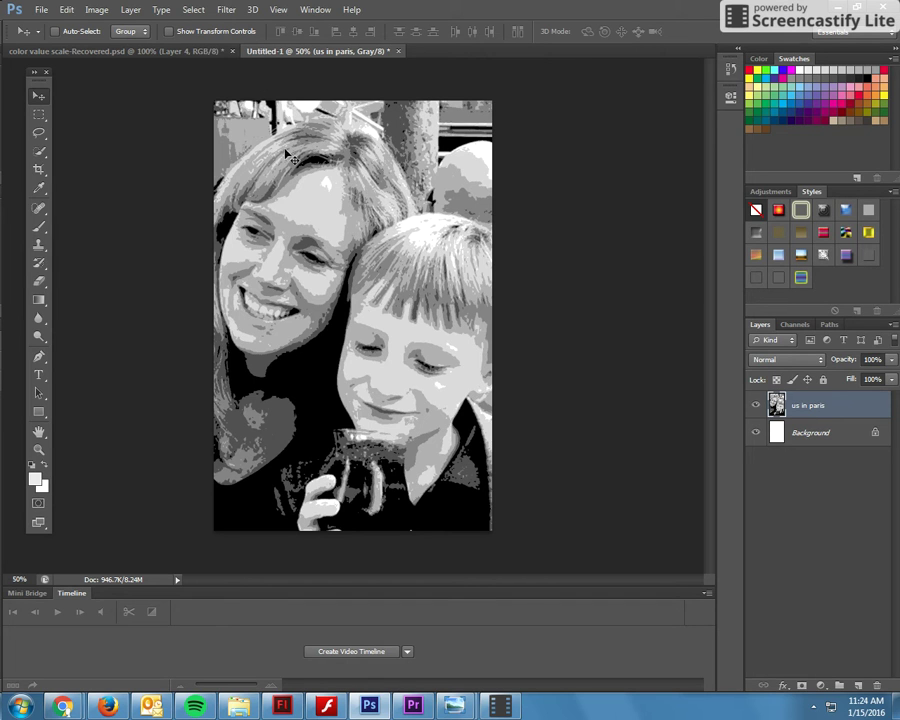
Create a new 11×17 in document.
left_click(176, 51)
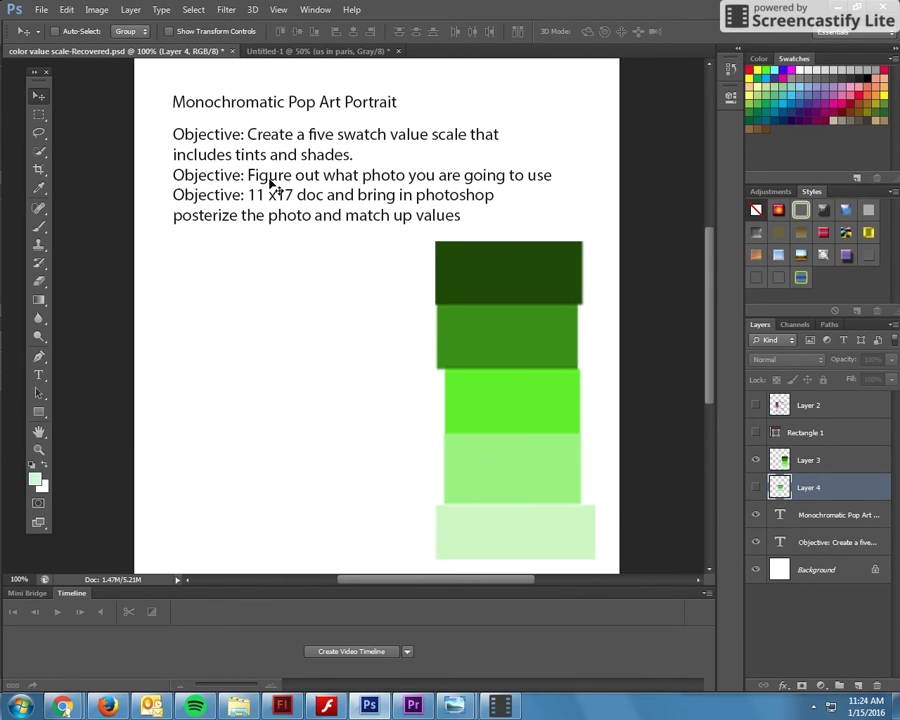
left_click(42, 10)
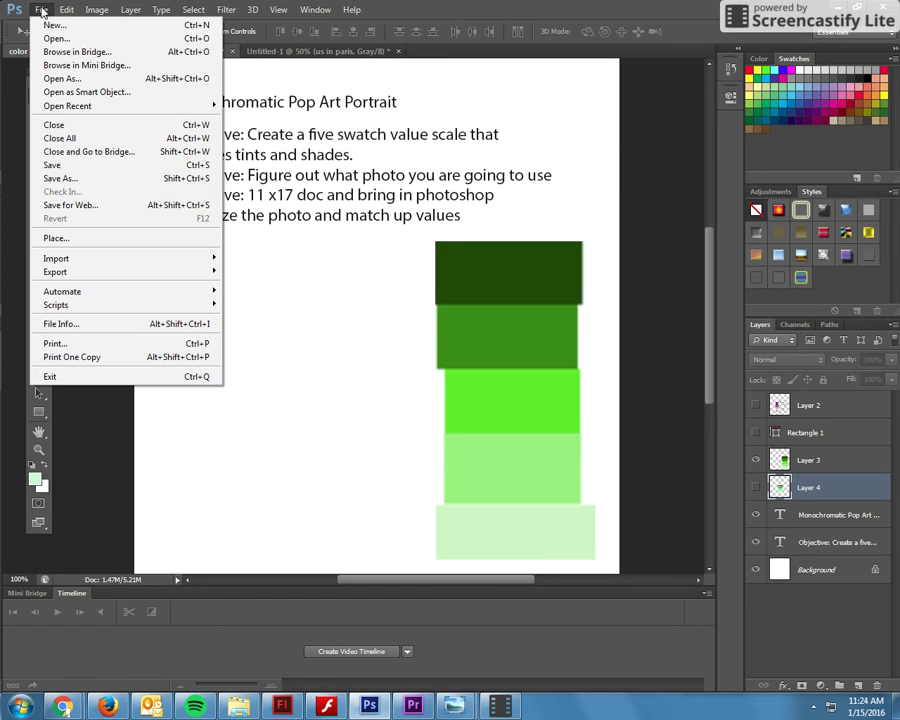
left_click(56, 24)
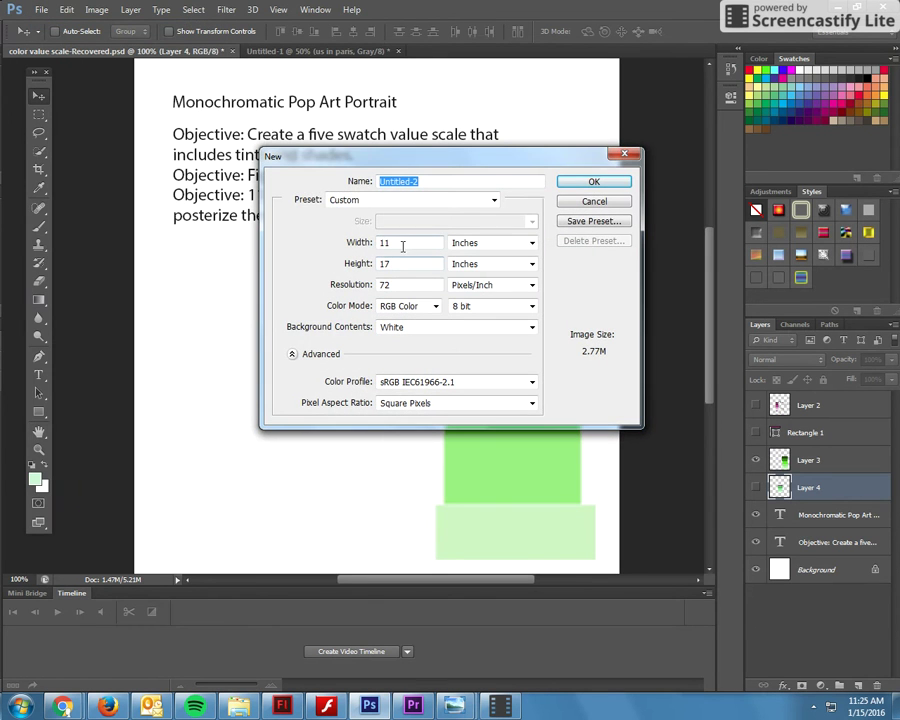
left_click(588, 185)
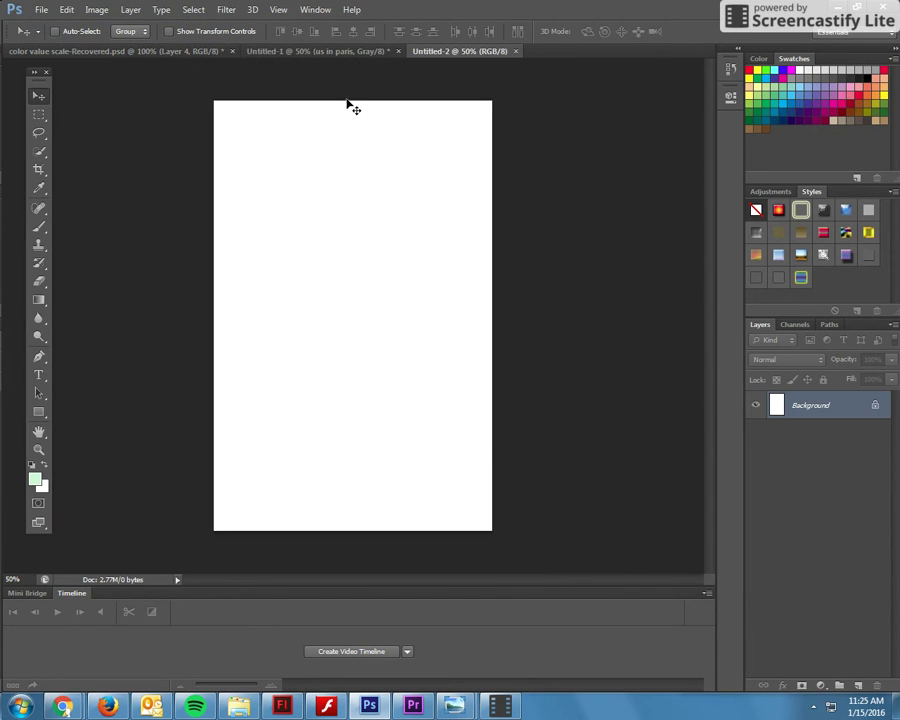
Move the green swatch layer and the posterized photo into the new document, swatches above the photo.
left_click(100, 51)
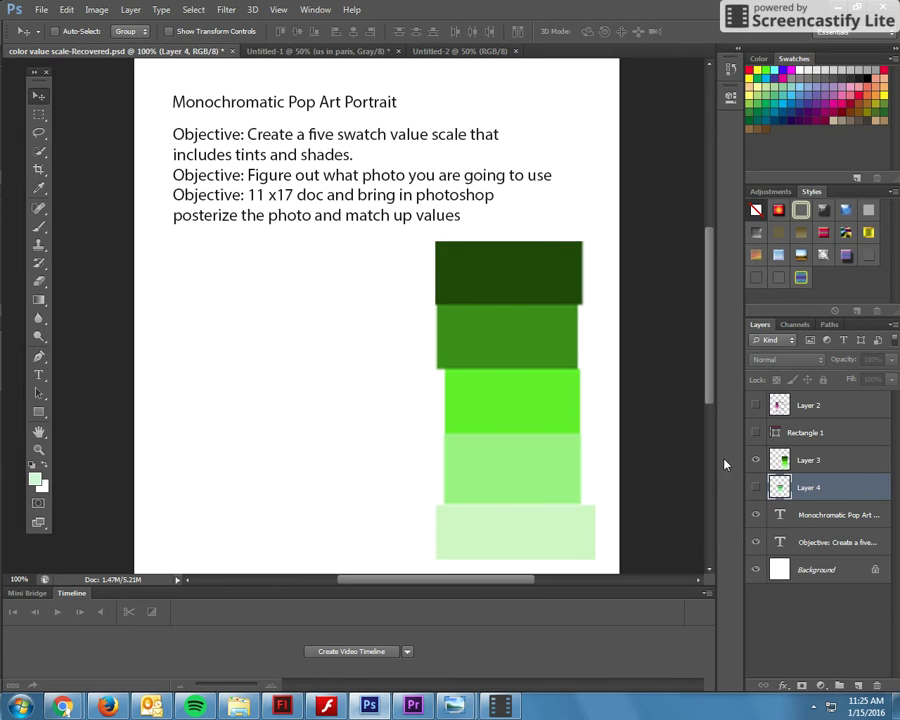
left_click(795, 460)
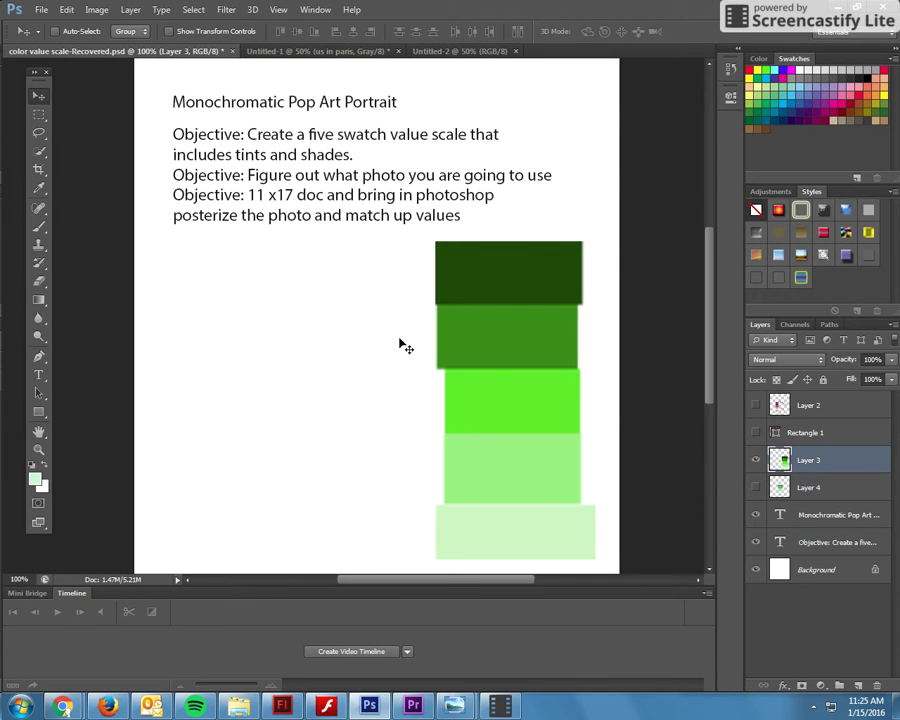
left_click_drag(496, 374, 273, 54)
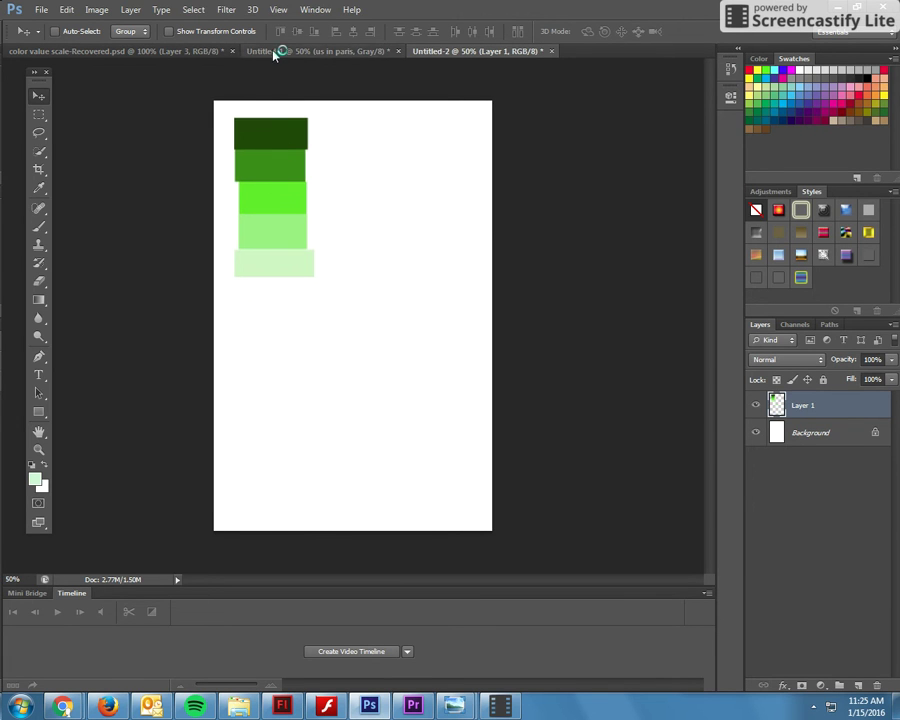
left_click(273, 54)
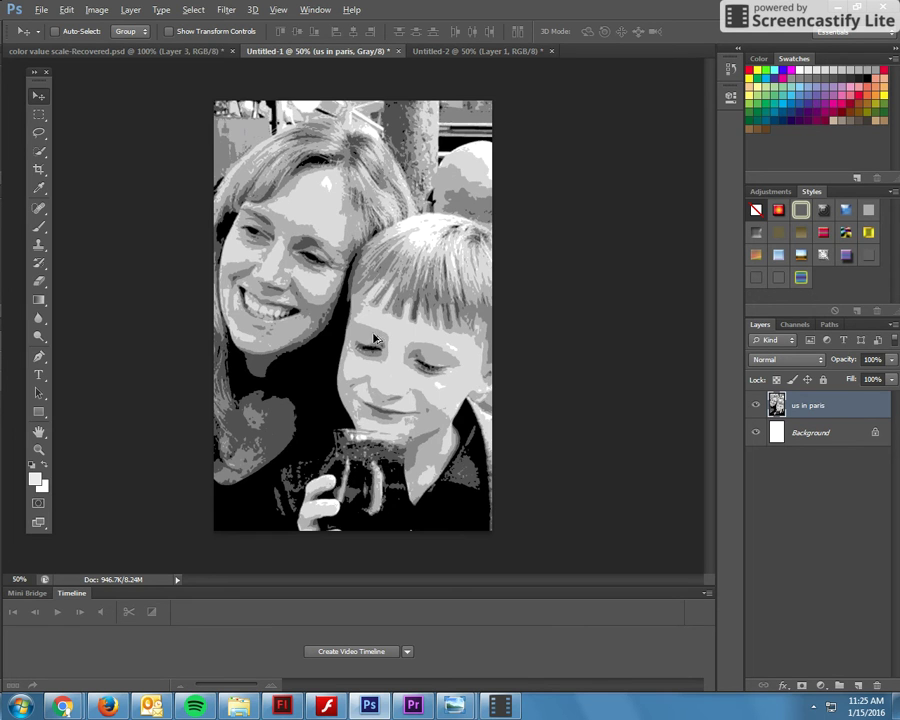
mouse_move(374, 339)
left_mouse_down()
mouse_move(393, 292)
mouse_move(406, 164)
mouse_move(424, 191)
mouse_move(493, 77)
mouse_move(492, 54)
mouse_move(396, 250)
mouse_move(382, 348)
left_mouse_up()
left_click_drag(772, 431, 811, 400)
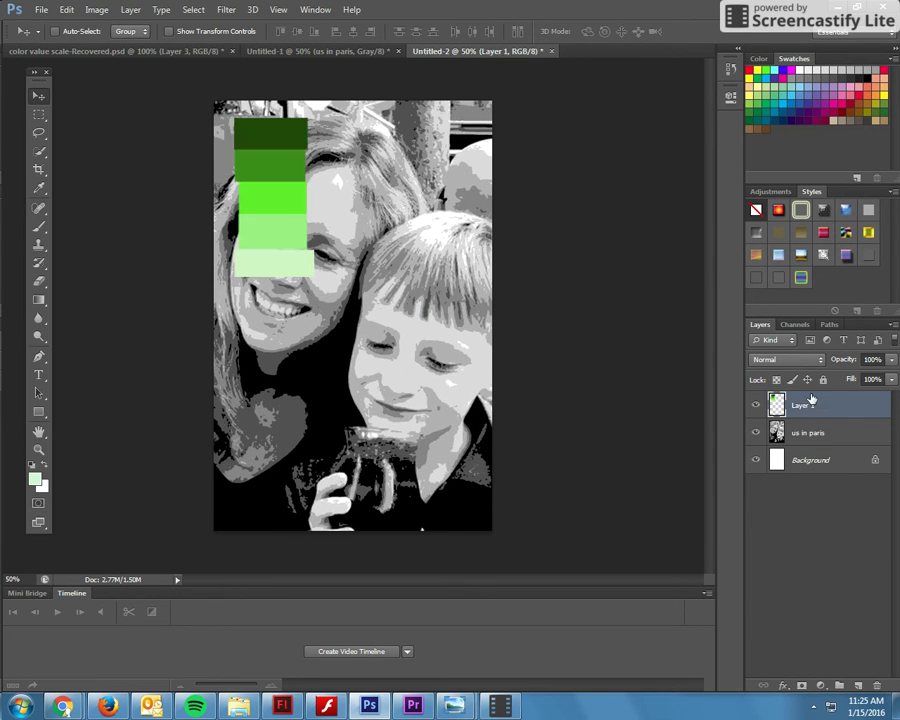
Free Transform the swatch scale to about 62% and place it at the top-right.
left_click(66, 9)
left_click(120, 267)
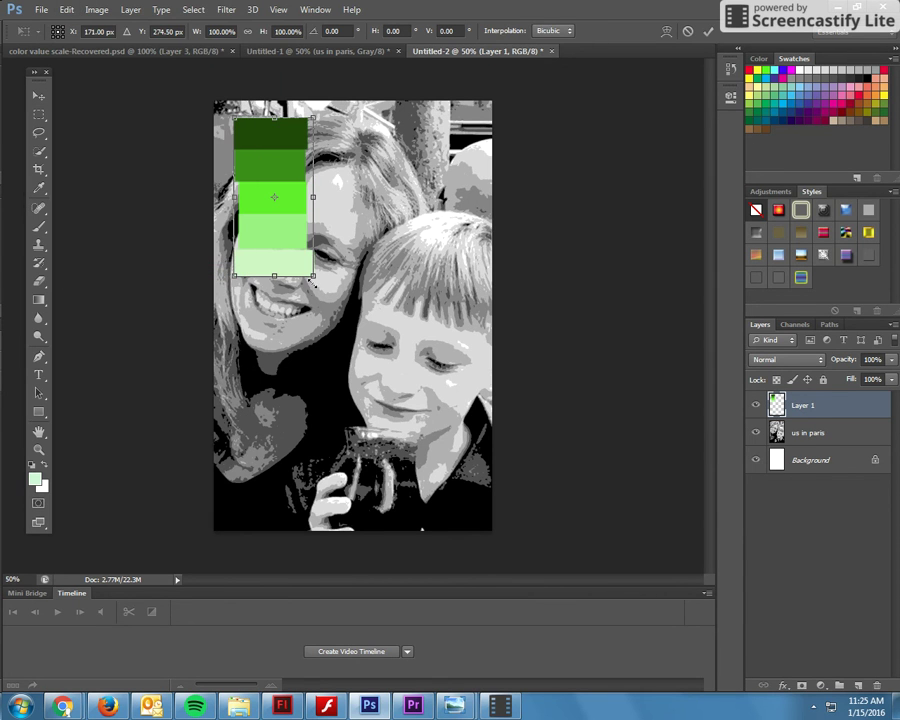
left_click_drag(312, 282, 452, 173)
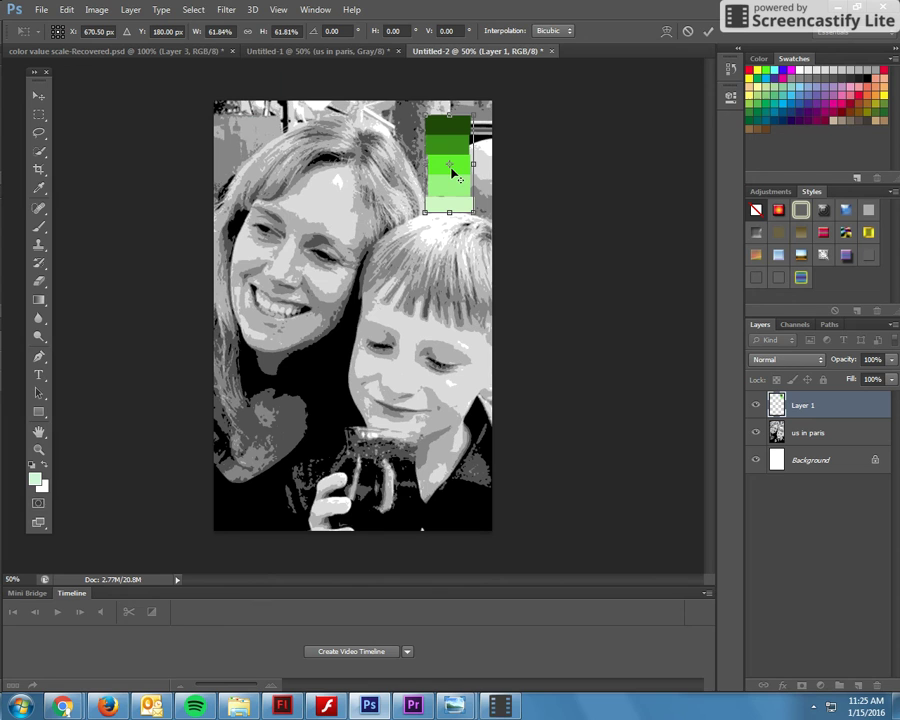
key("Return")
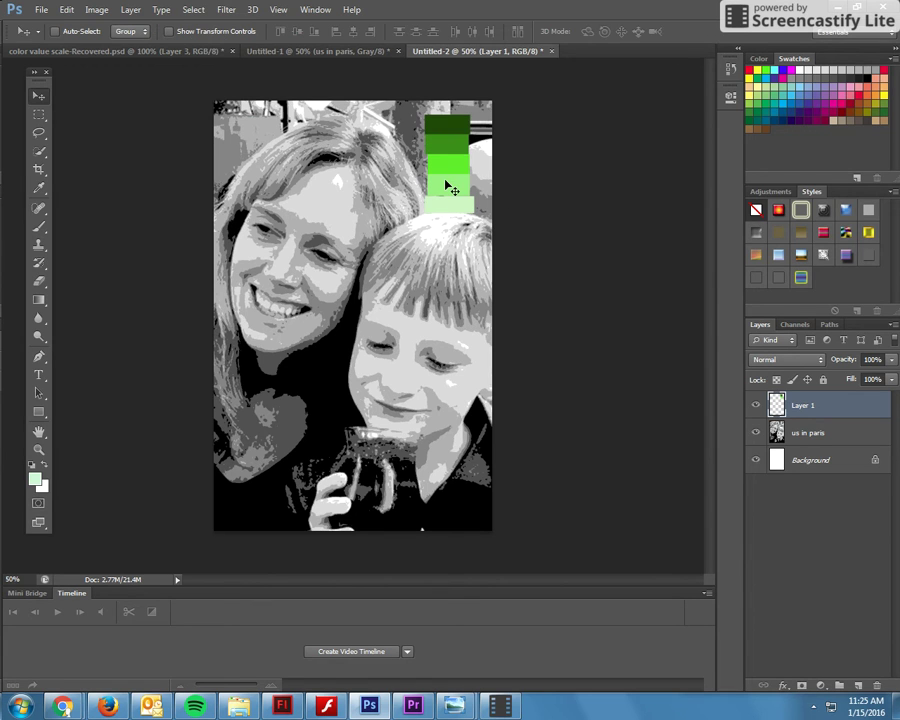
At 100% zoom, hand-write 1–5 on the swatches and face regions with a black Pencil on a new layer.
key("z")
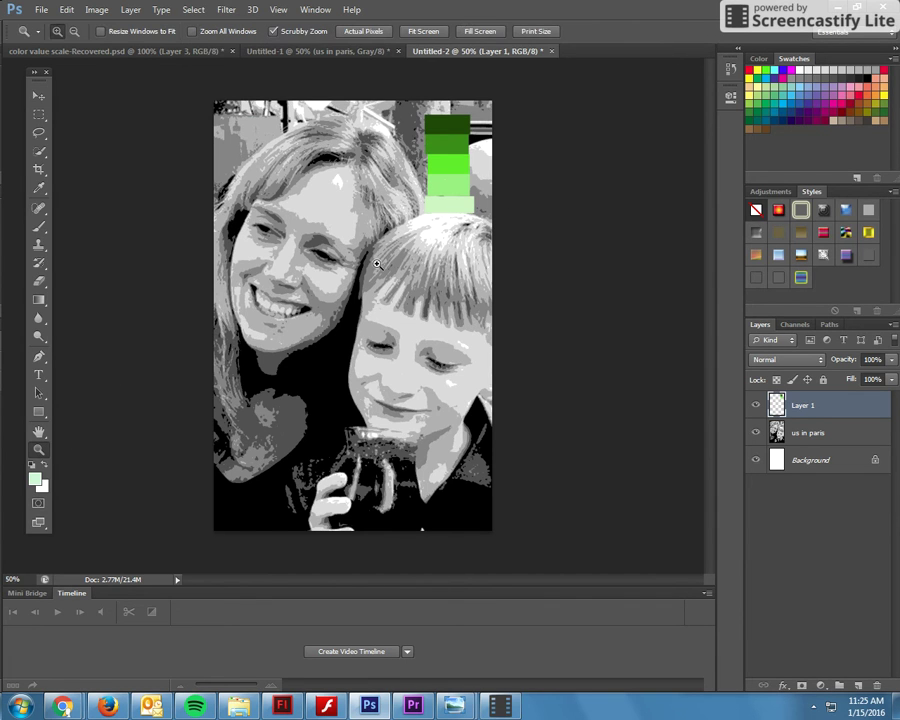
left_click_drag(352, 263, 352, 263)
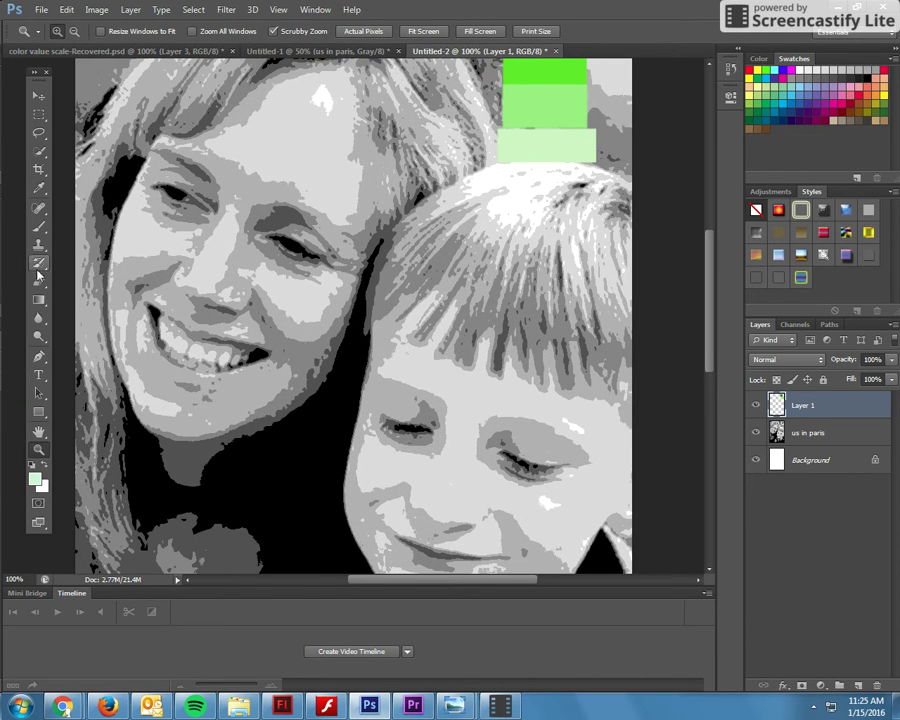
left_click(37, 433)
left_click_drag(395, 188, 370, 307)
left_click(38, 95)
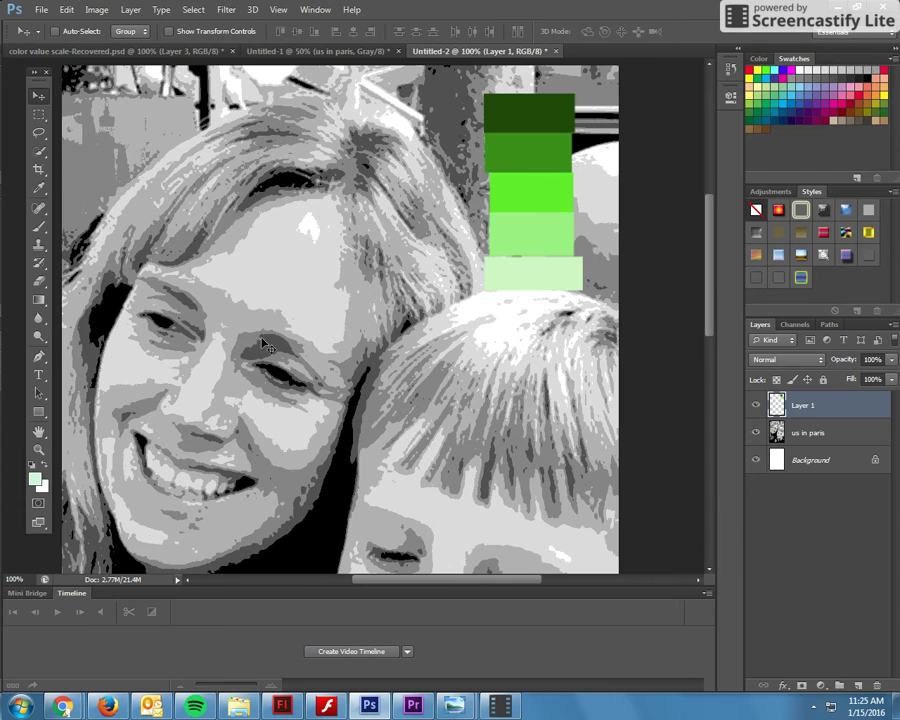
scroll(430, 406, "down", 2)
scroll(433, 410, "down", 5)
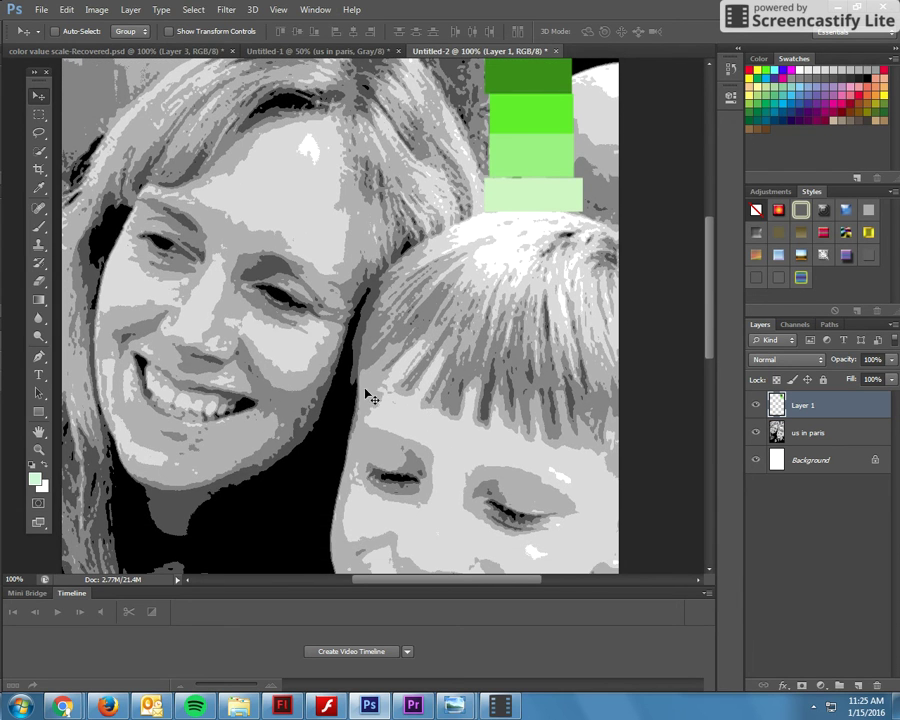
left_click(39, 227)
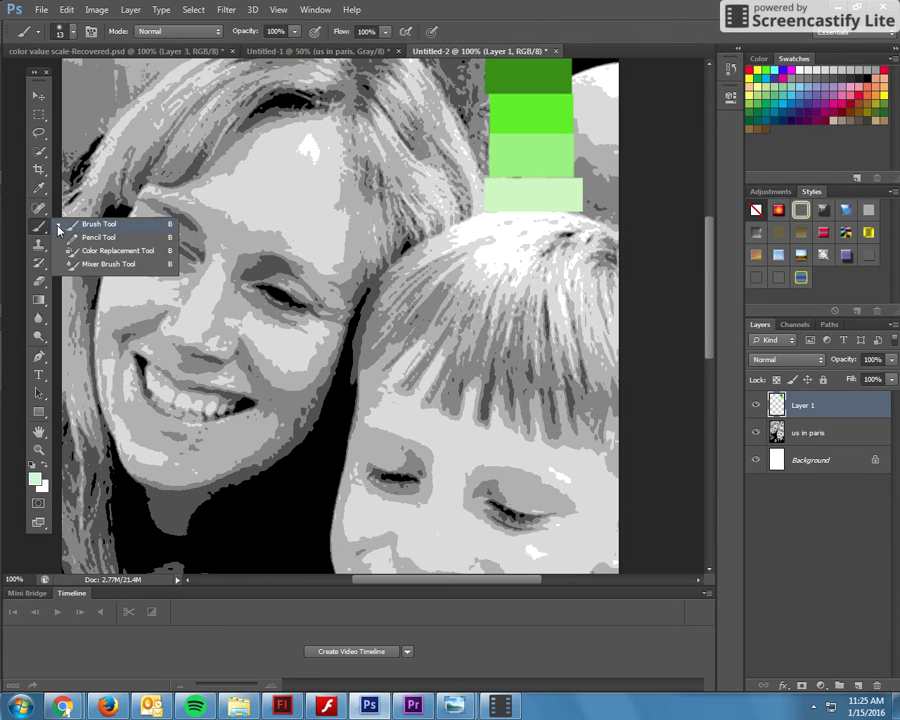
left_click(98, 237)
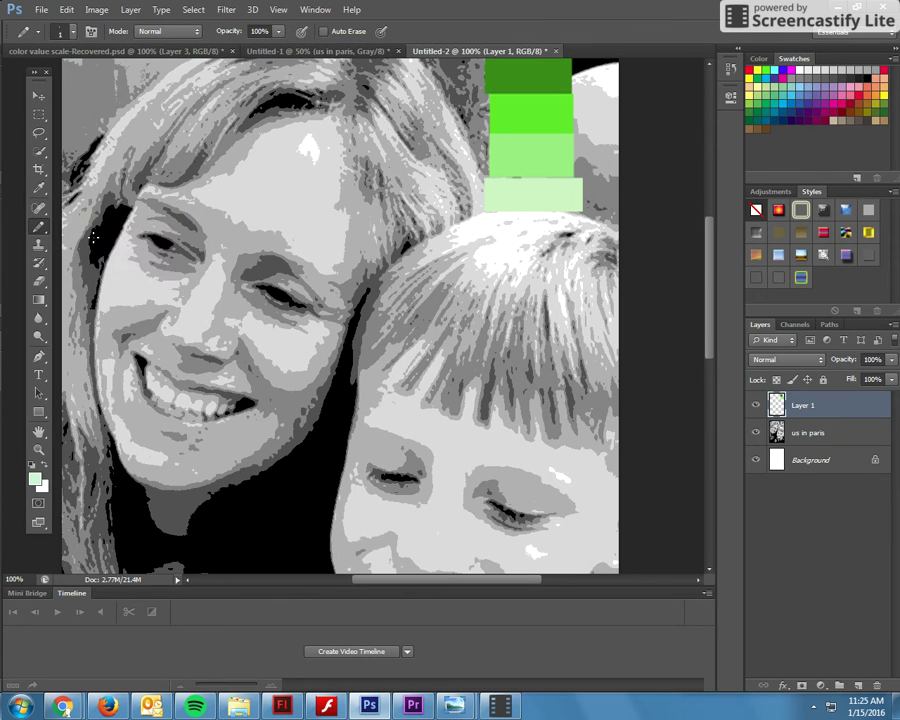
left_click(31, 467)
left_click(858, 686)
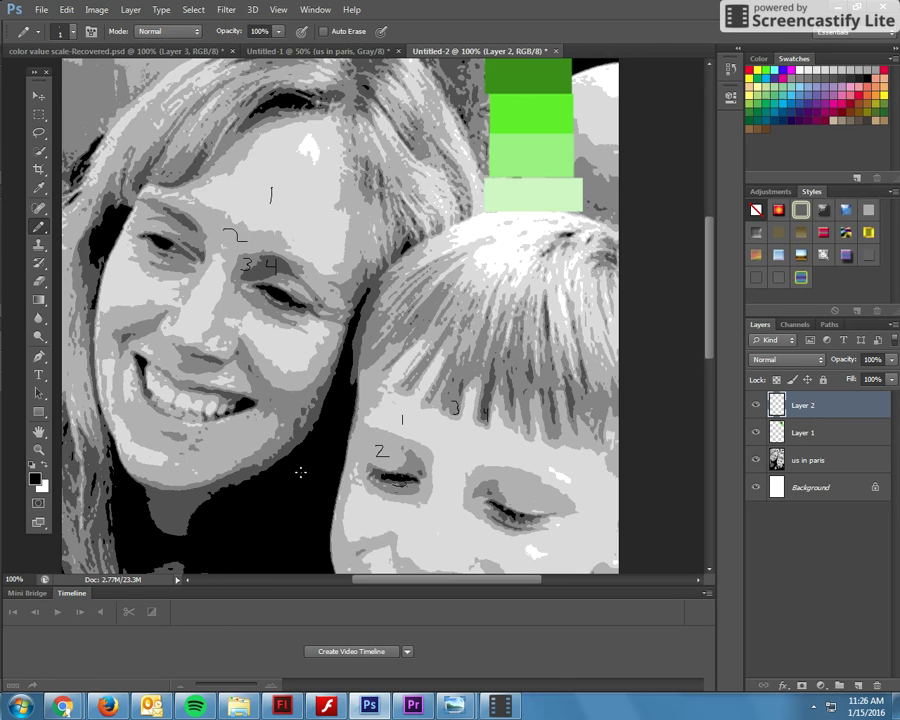
scroll(446, 451, "up", 5)
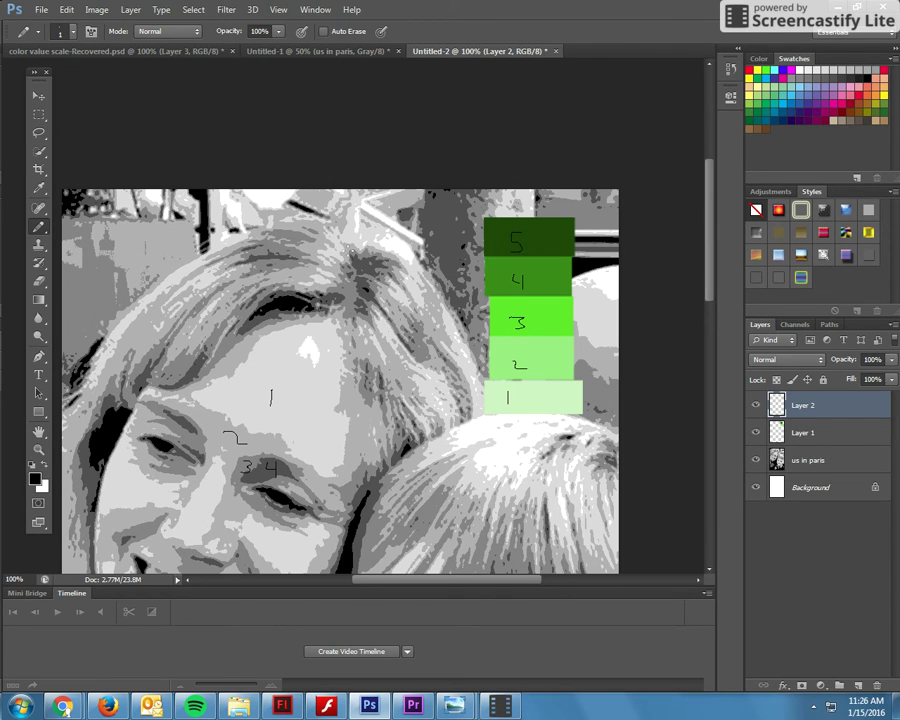
Magic Wand select the lightest forehead, cheek, hair and lower-face areas on the us in paris layer.
left_click(39, 151)
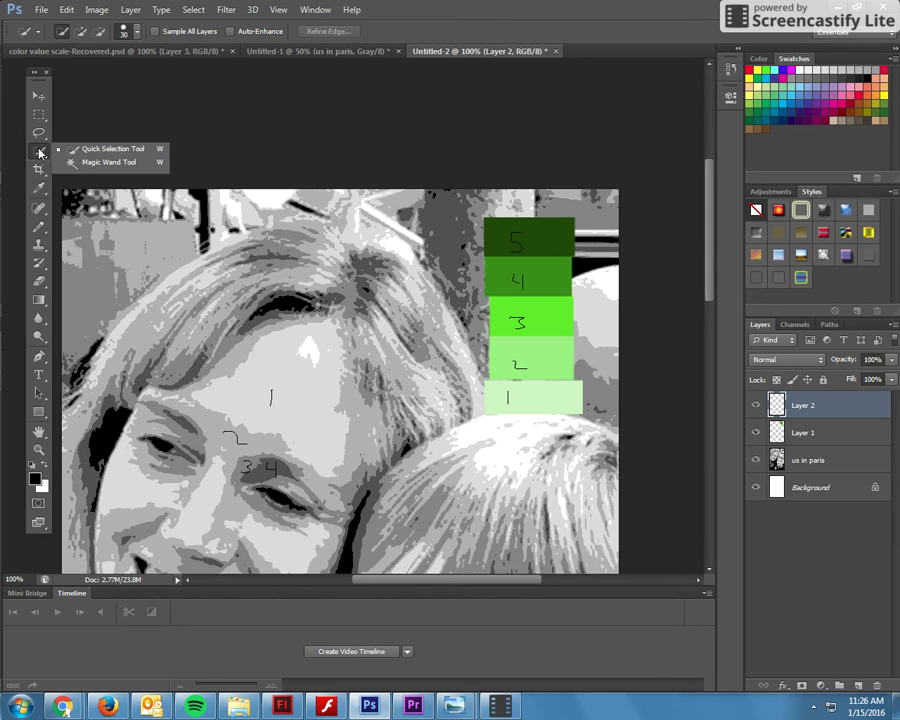
left_click(86, 164)
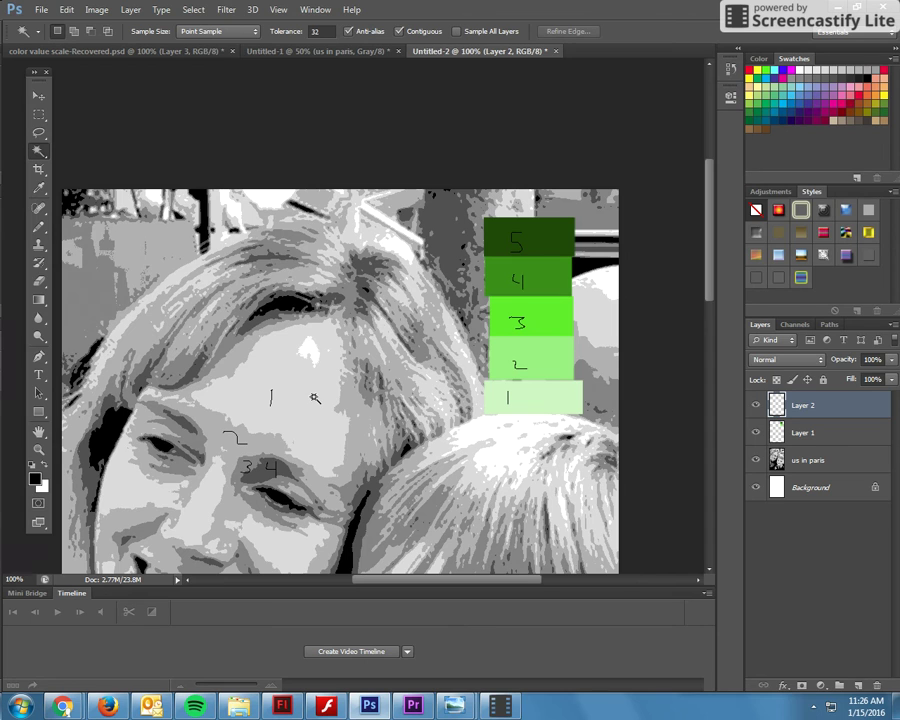
left_click(312, 405)
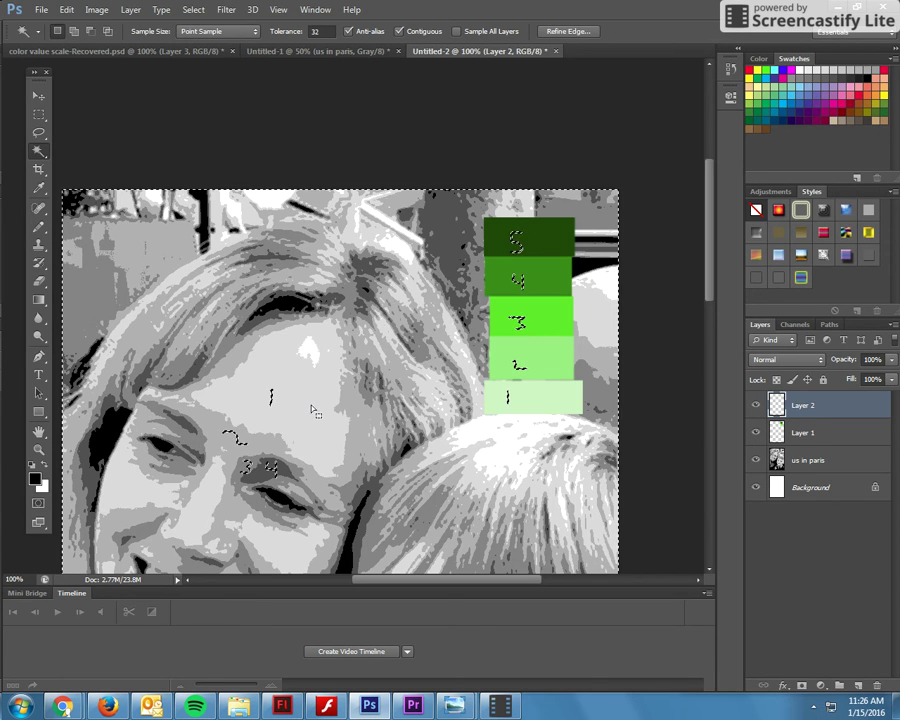
left_click(830, 462)
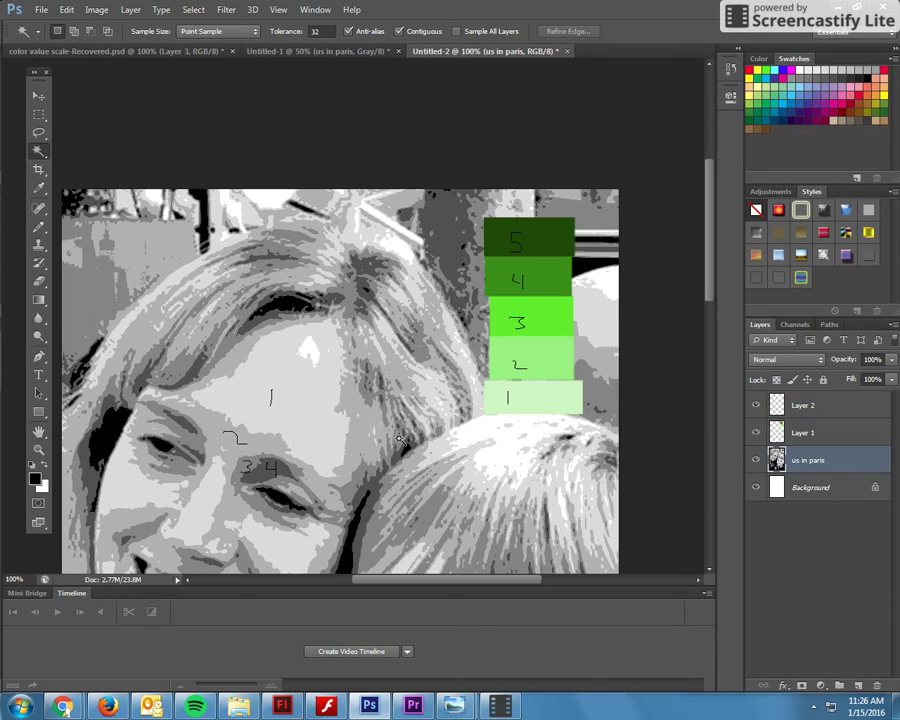
left_click(305, 430)
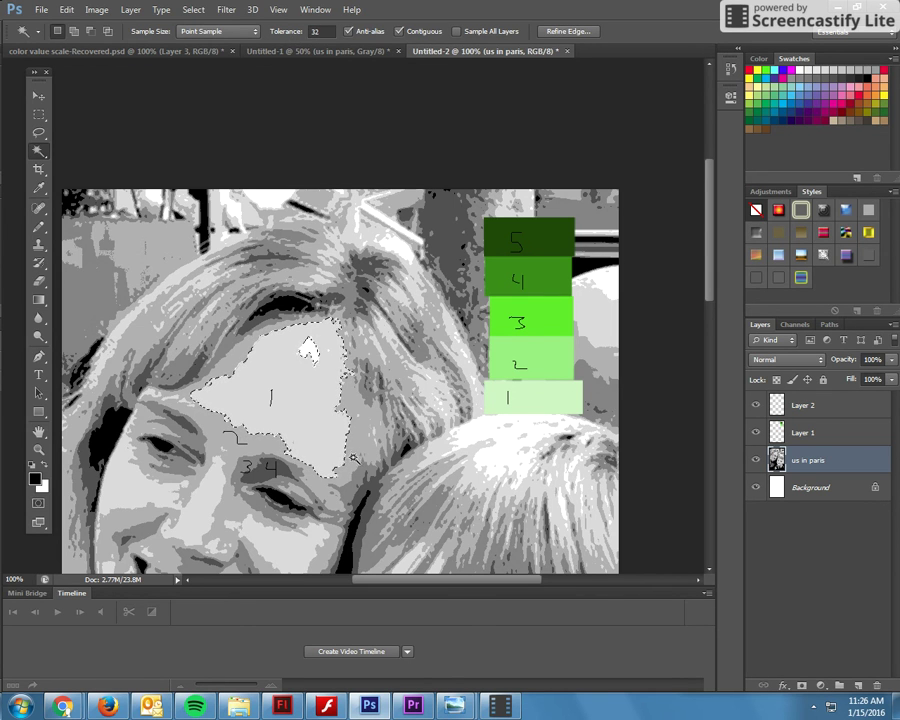
key("shift")
left_click(205, 513, "shift")
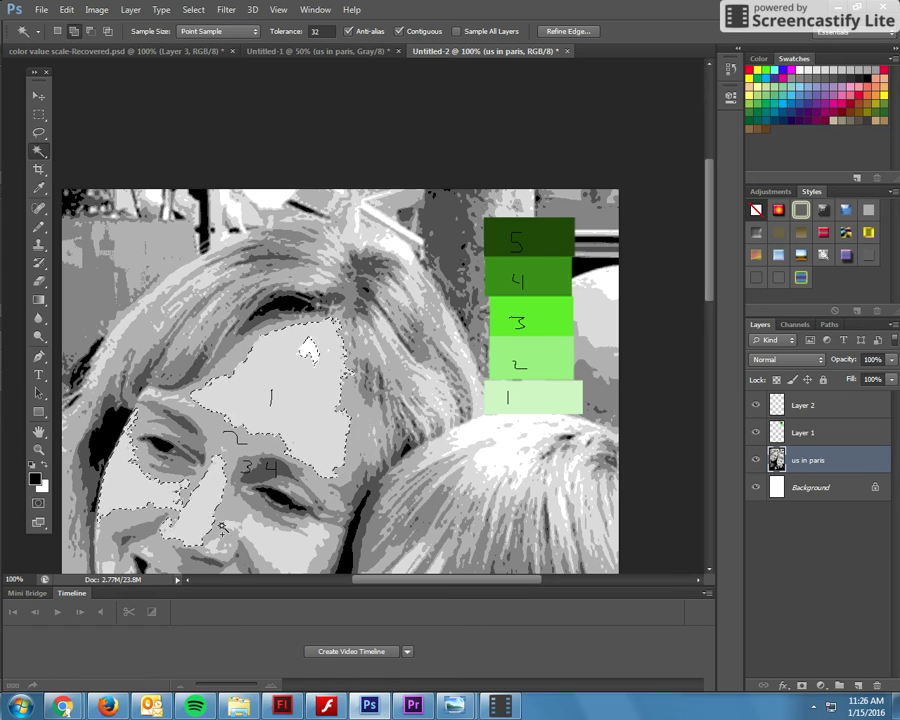
left_click(437, 492, "shift")
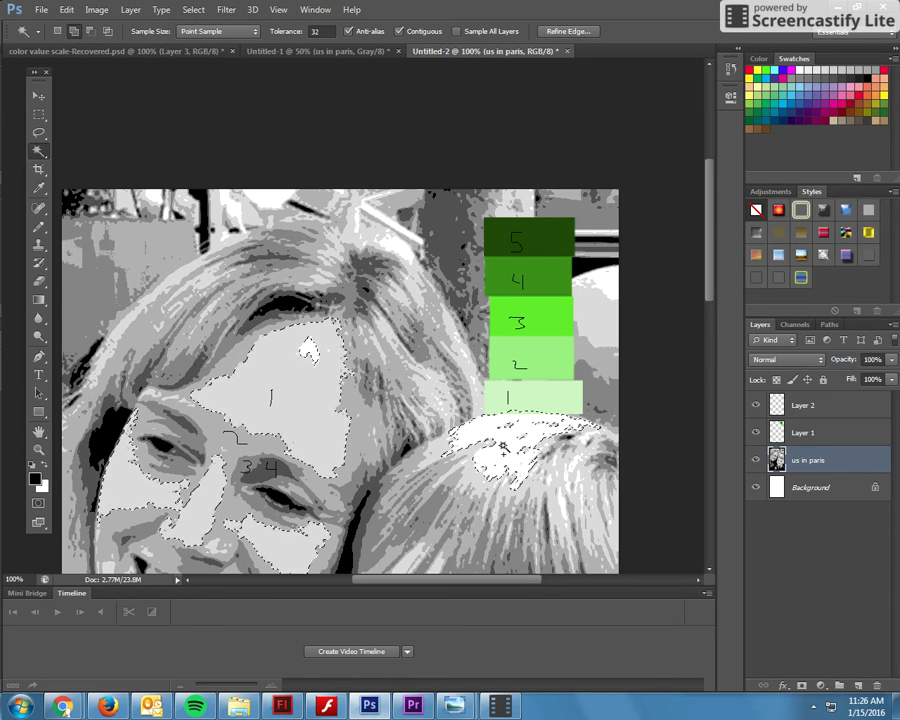
left_click(180, 277, "shift")
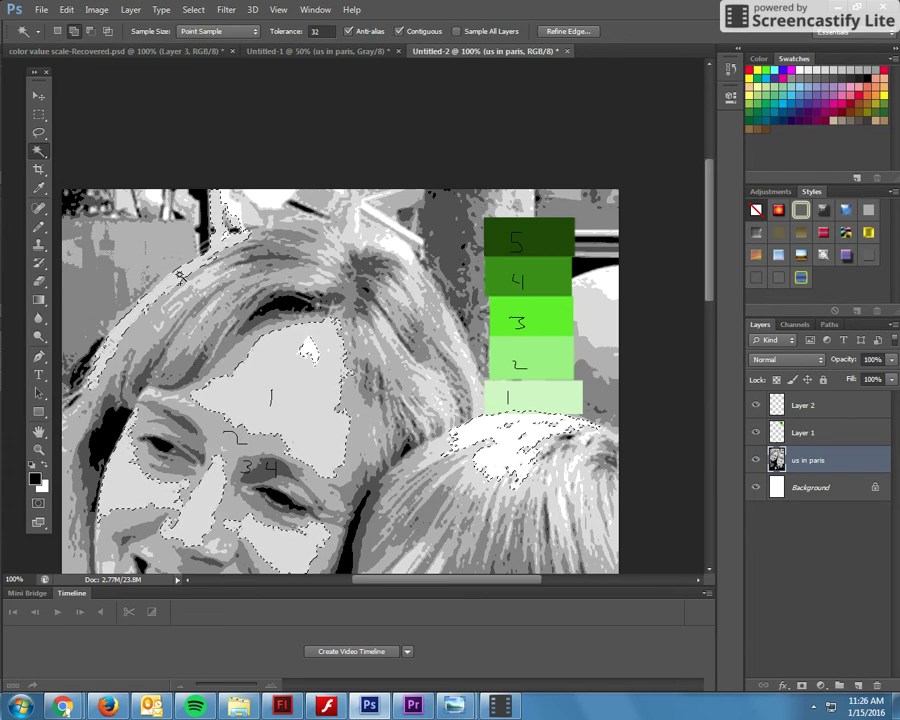
scroll(180, 277, "down", 3)
scroll(181, 276, "down", 1)
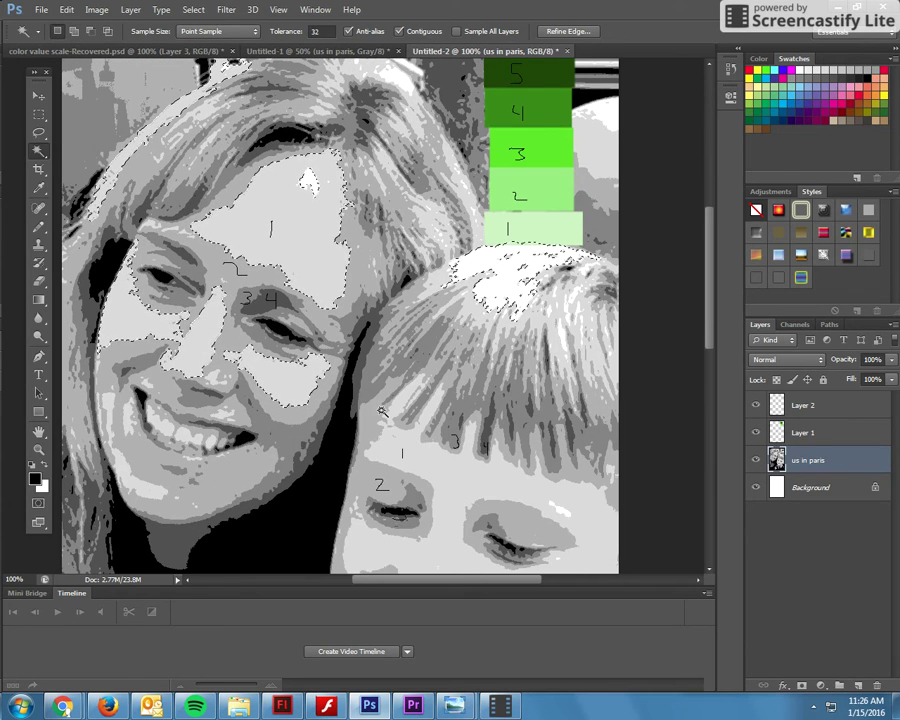
left_click(438, 468, "shift")
scroll(440, 470, "down", 3)
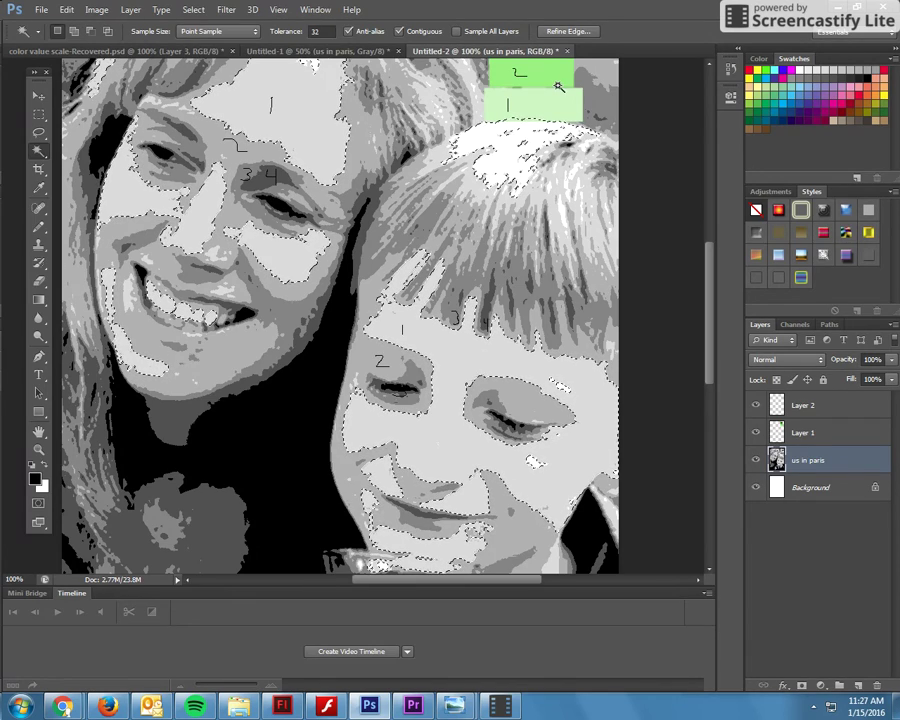
Fill the selection with the pale green sampled from swatch 1.
left_click(38, 188)
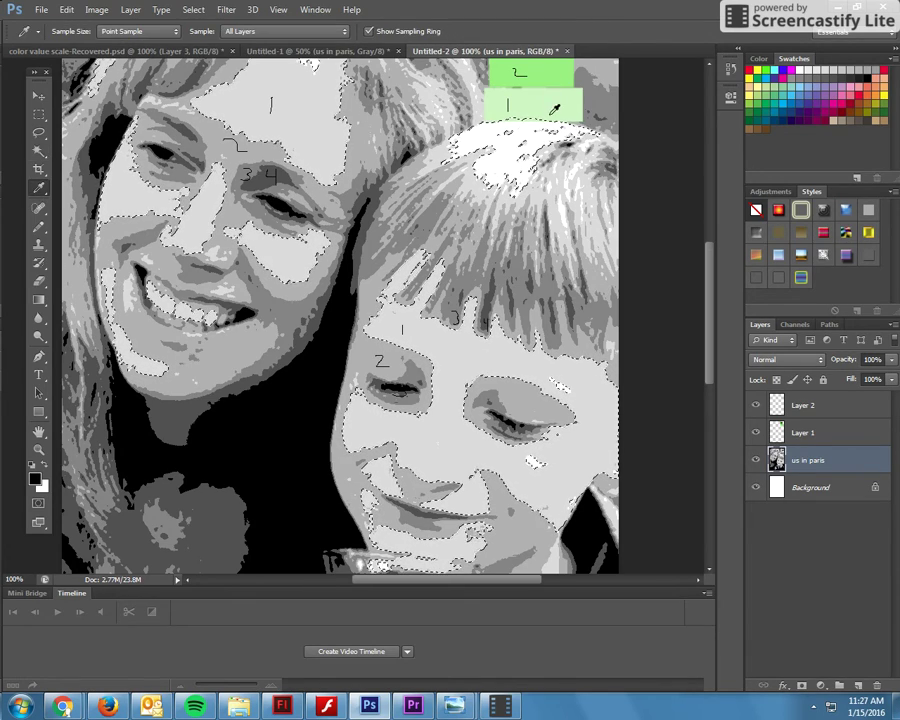
left_click(532, 108)
left_click(66, 10)
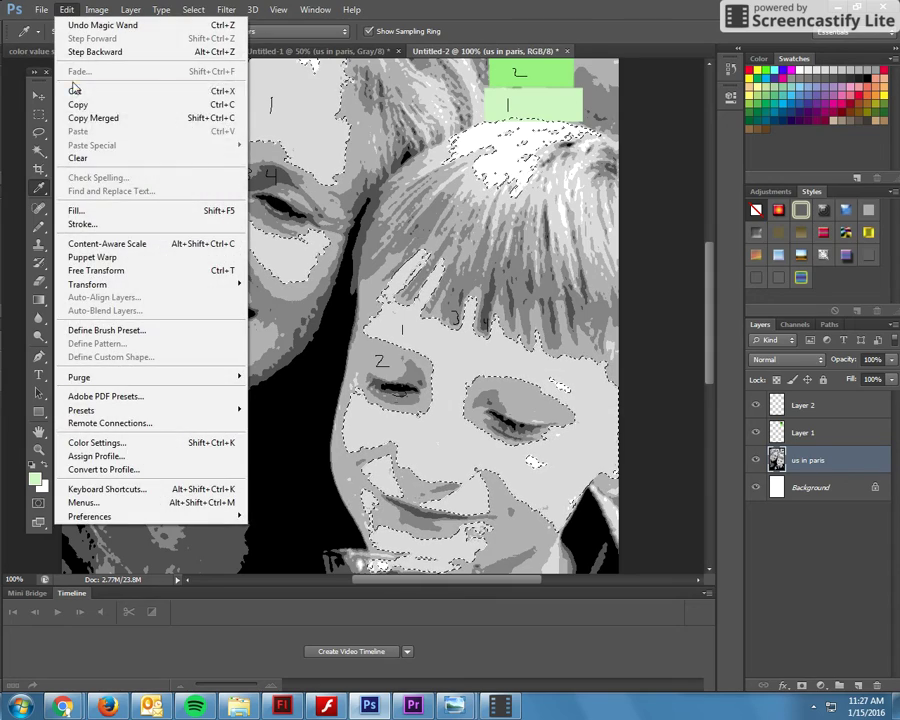
left_click(74, 213)
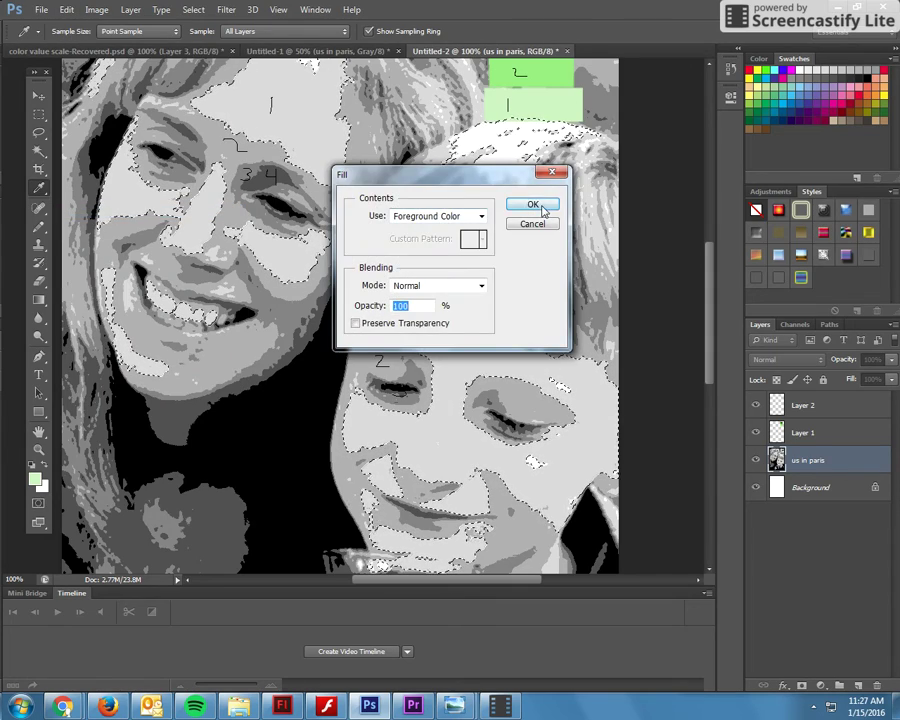
left_click(534, 205)
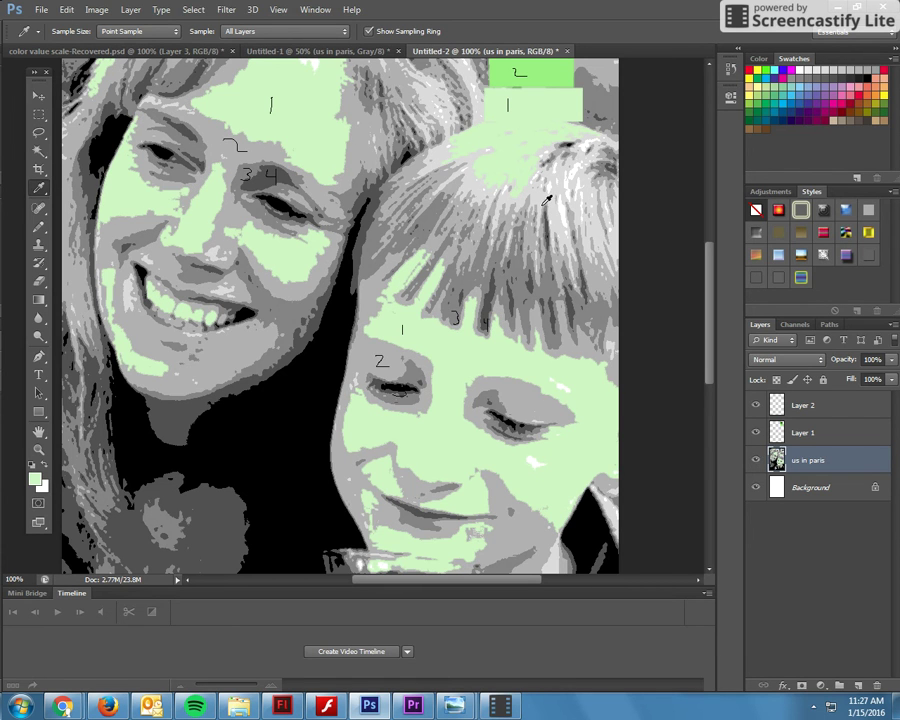
left_click(42, 153)
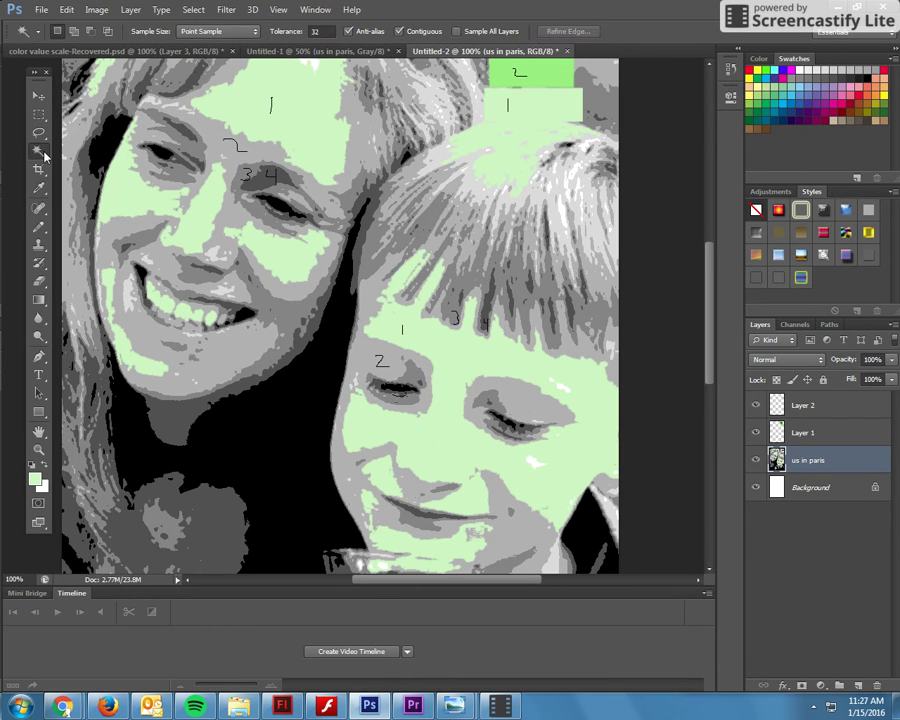
Select the light-grey hair and skin regions, fill them with swatch 2 green, and deselect.
left_click(362, 146)
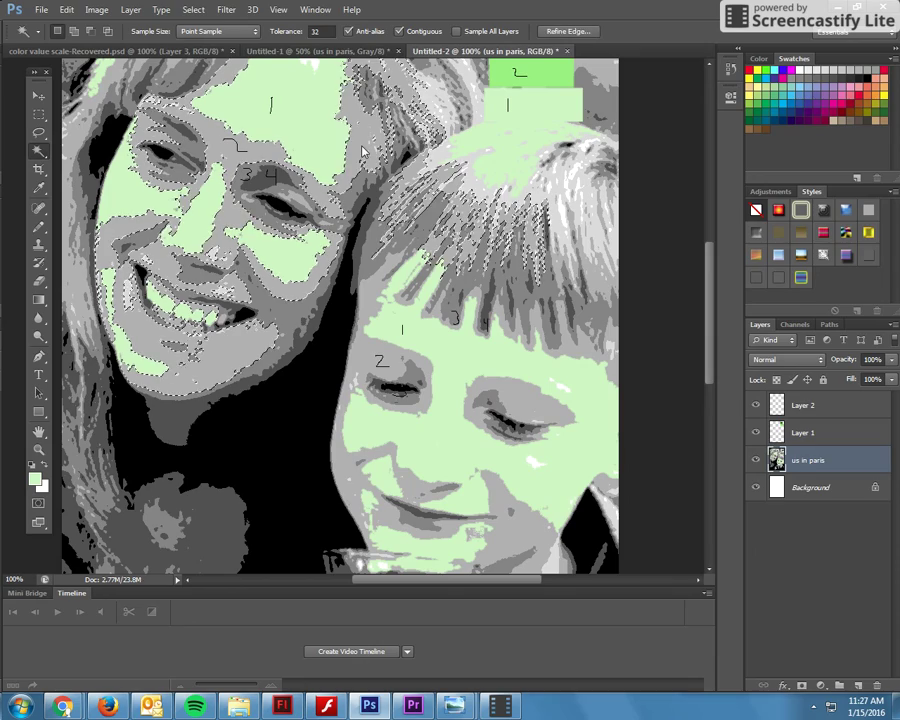
key("shift")
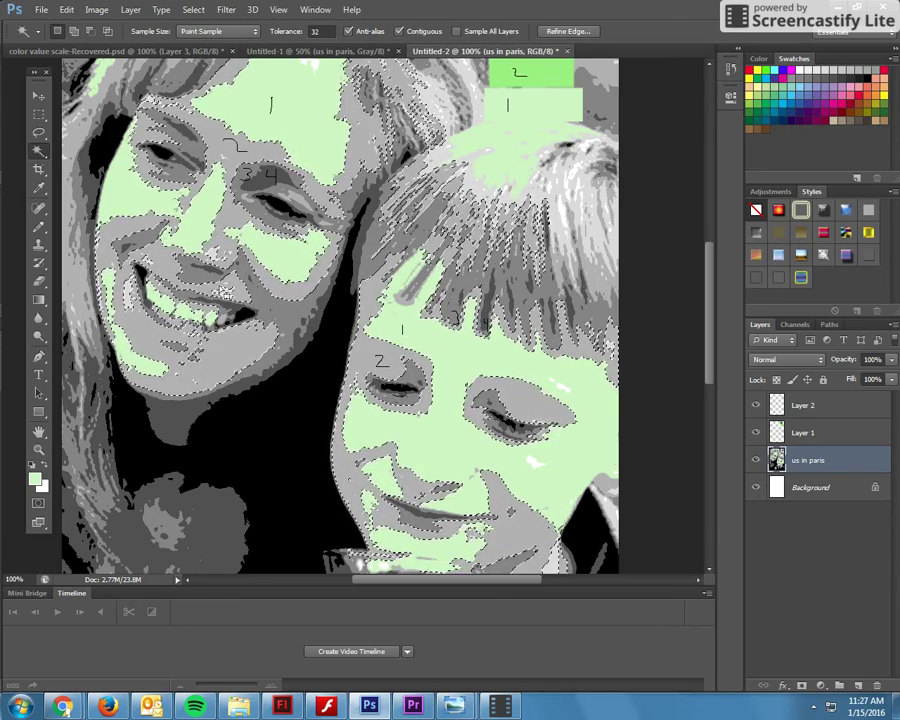
key("i")
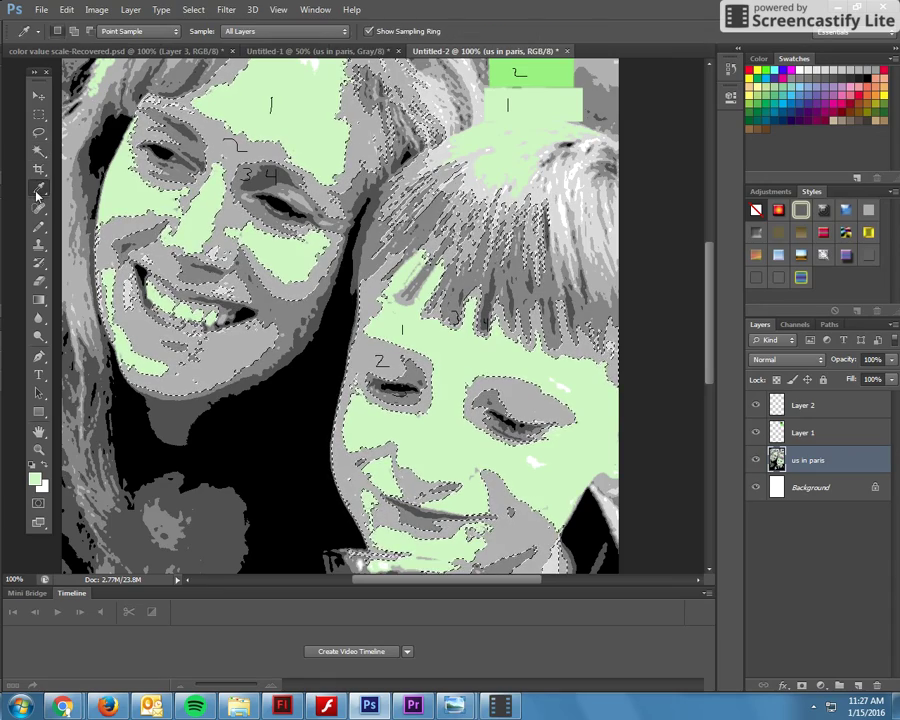
left_click(522, 64)
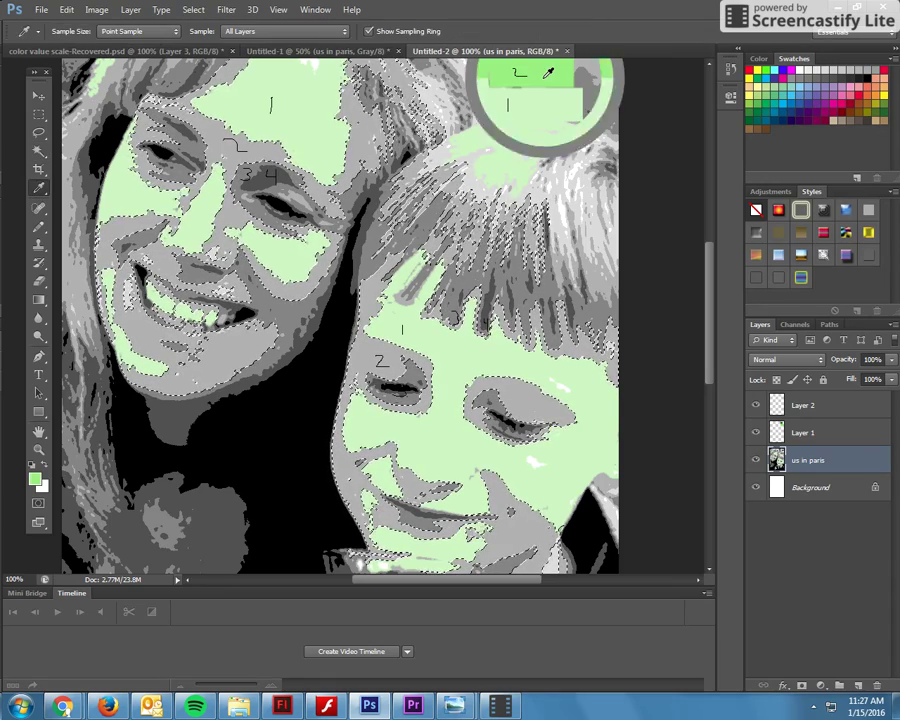
left_click(66, 10)
left_click(80, 210)
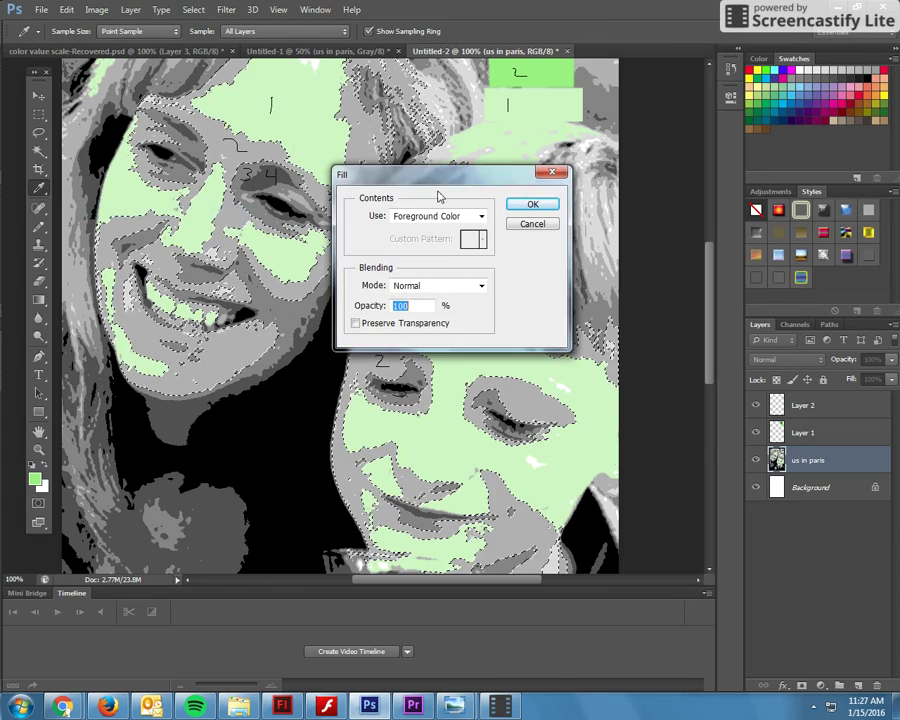
left_click(527, 204)
key("ctrl+d")
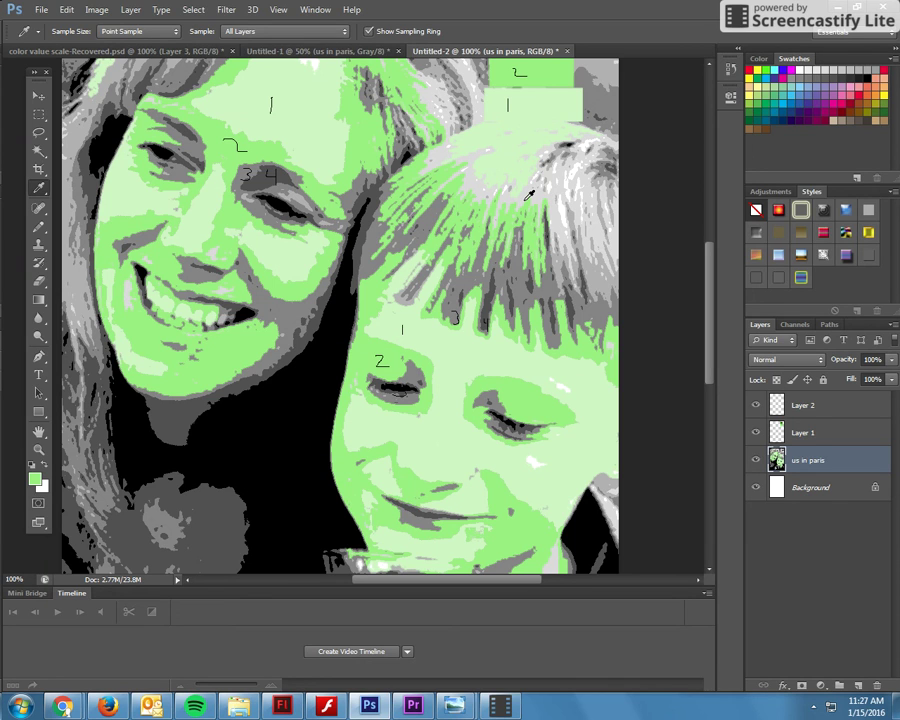
Zoom to 300% on the woman's cheek and set the Smudge tool strength to 31%.
left_click(37, 450)
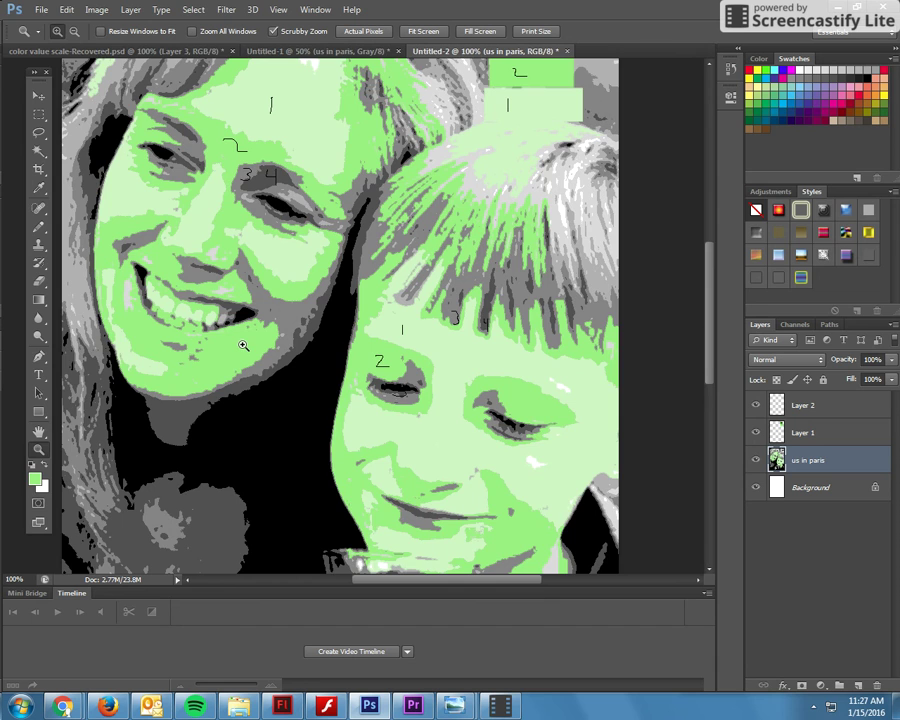
left_click_drag(243, 345, 226, 303)
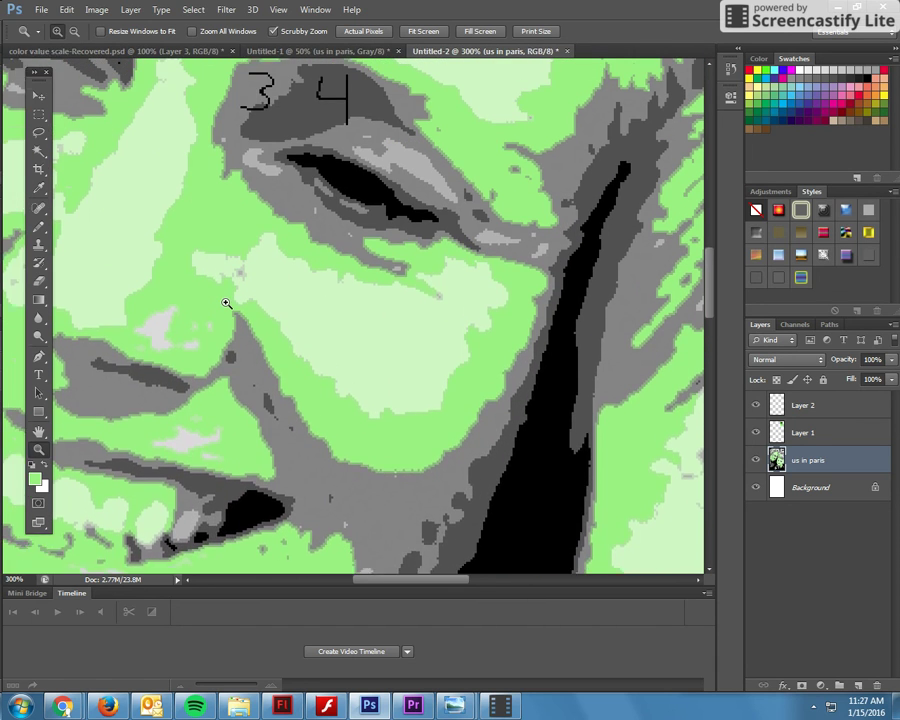
scroll(226, 303, "up", 3)
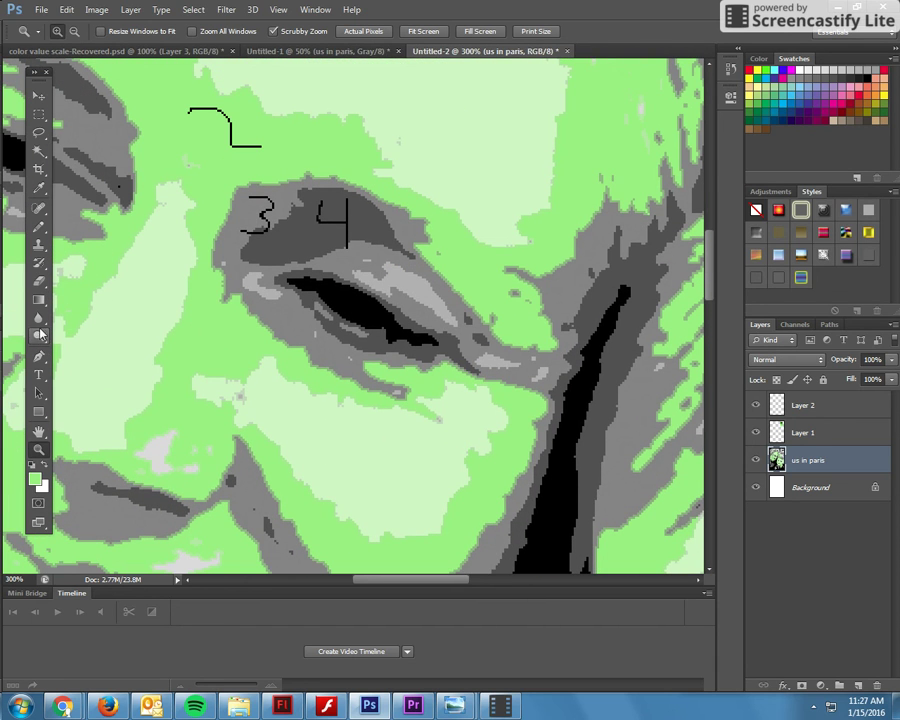
left_click(38, 318)
left_click(80, 343)
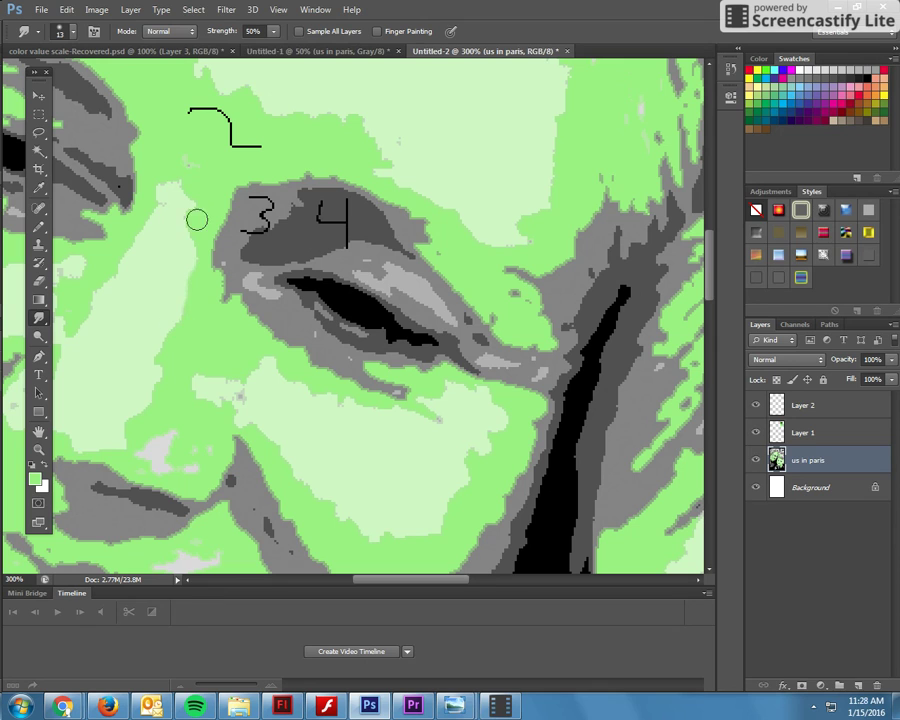
left_click(273, 31)
left_click(173, 327)
Smooth the cheek's green border, then zoom back out to 66.7% to see the portrait.
scroll(167, 319, "down", 2)
scroll(167, 319, "down", 1)
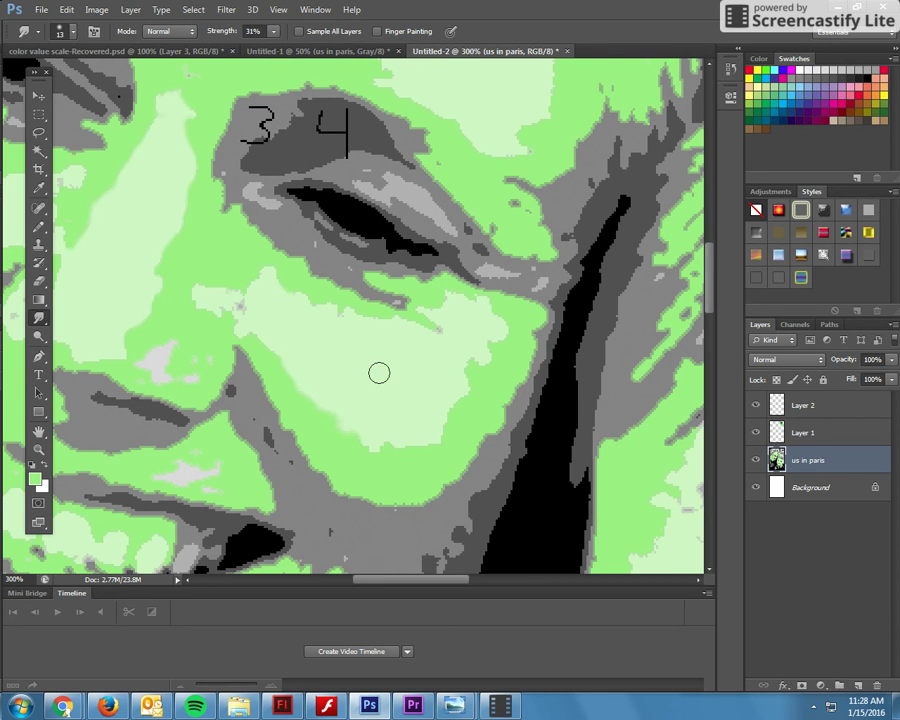
scroll(293, 464, "down", 1)
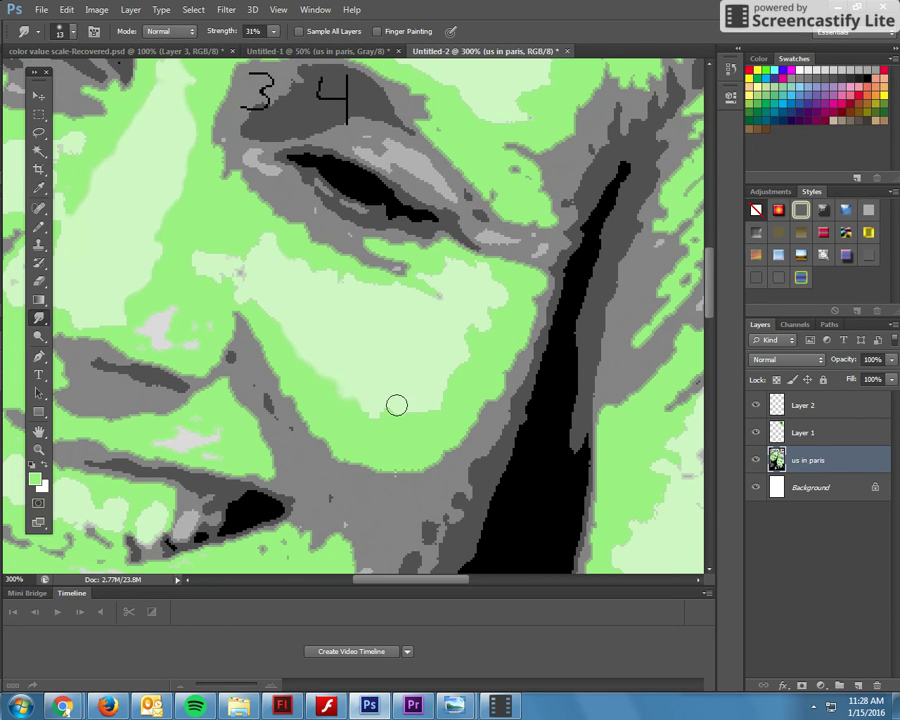
key("z")
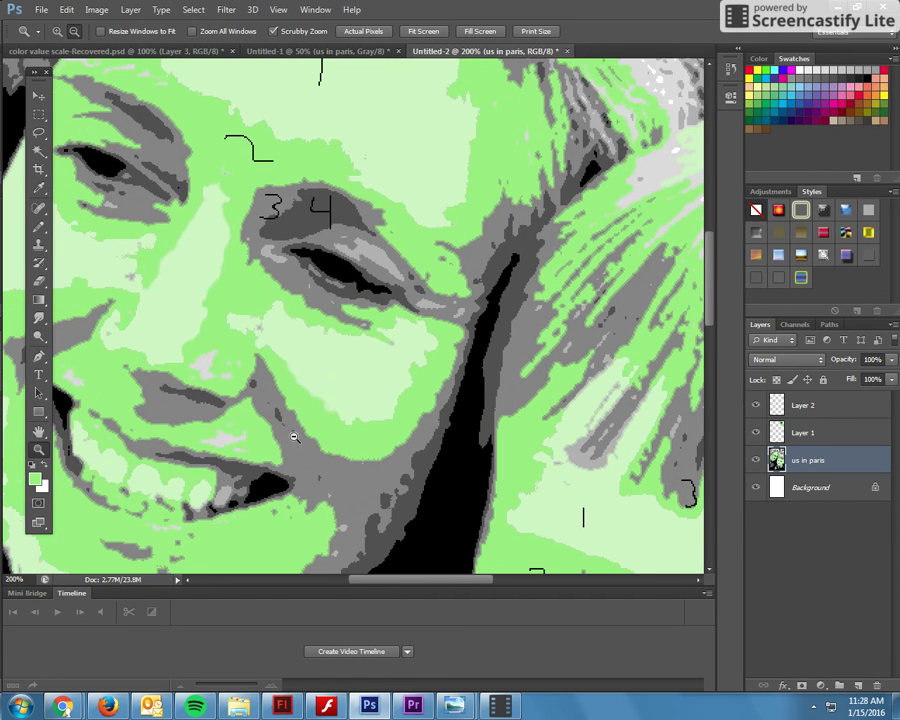
left_click(294, 437, "alt")
left_click(294, 437, "alt")
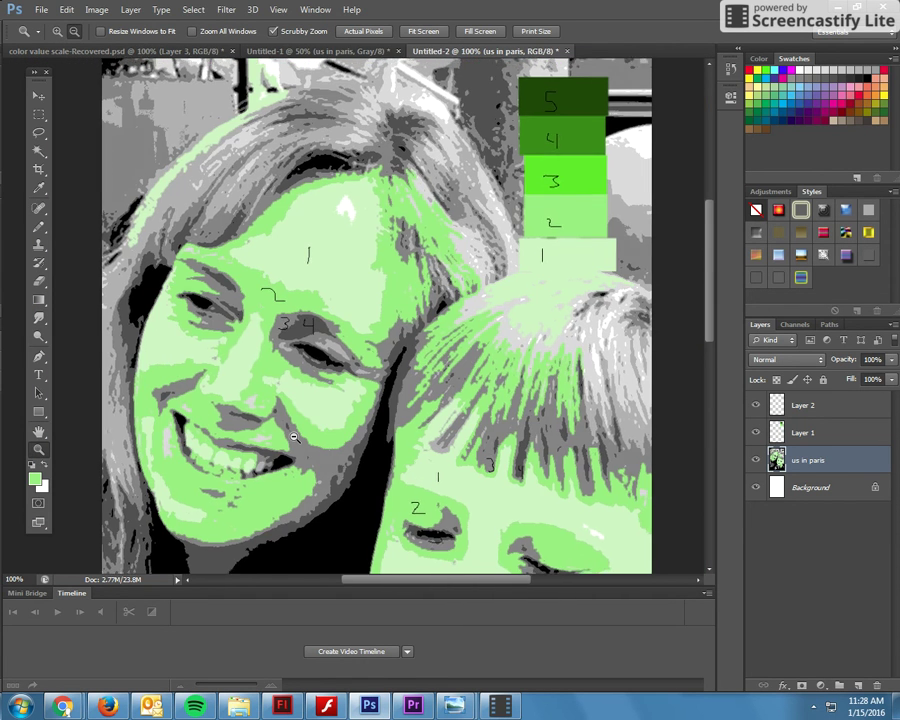
left_click(302, 408, "alt")
scroll(305, 401, "down", 3)
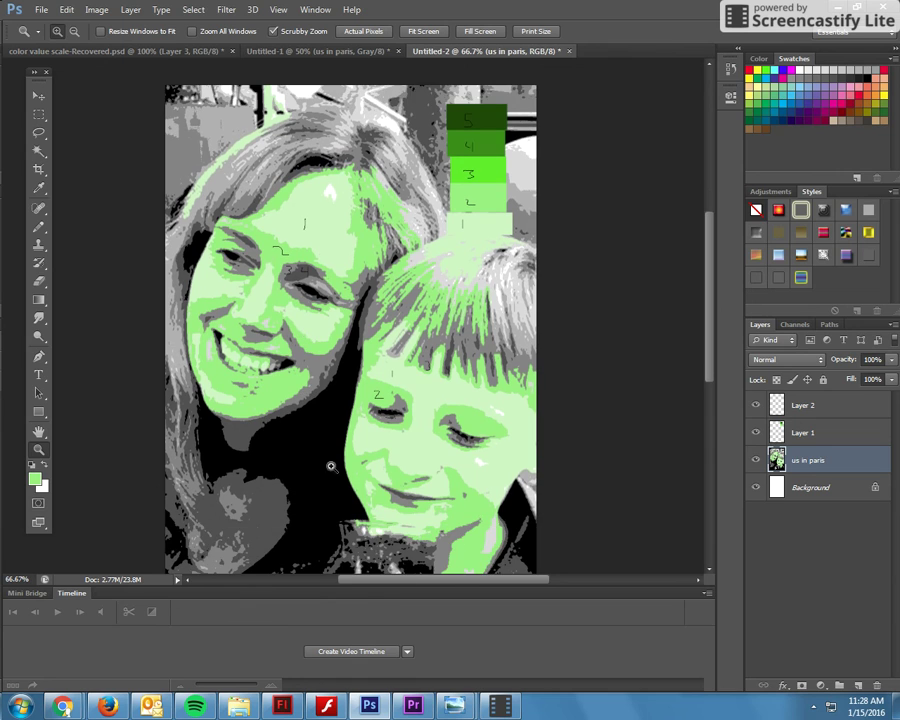
scroll(311, 400, "down", 2)
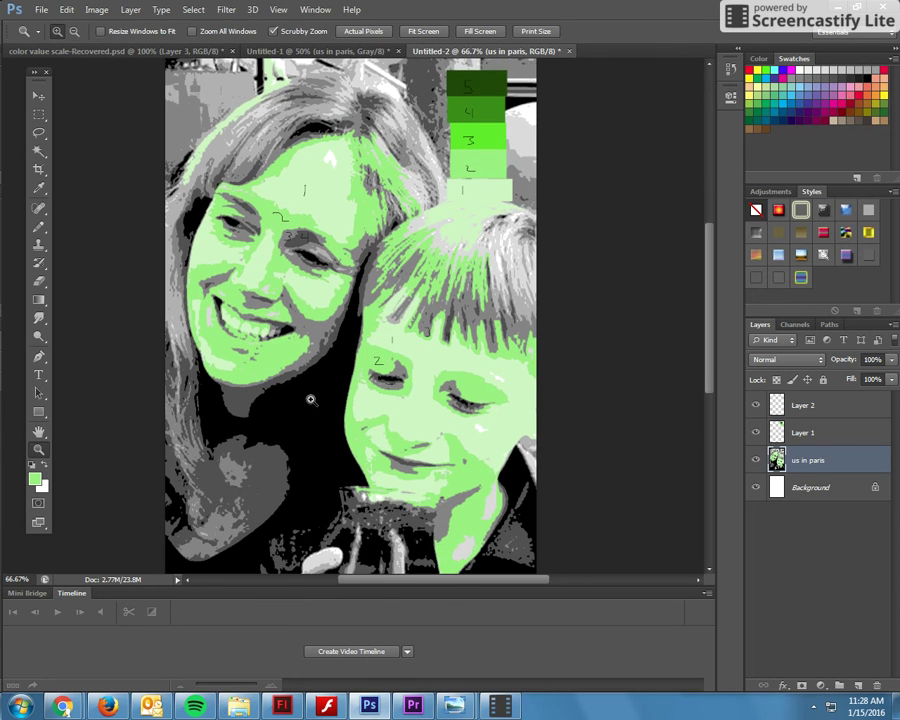